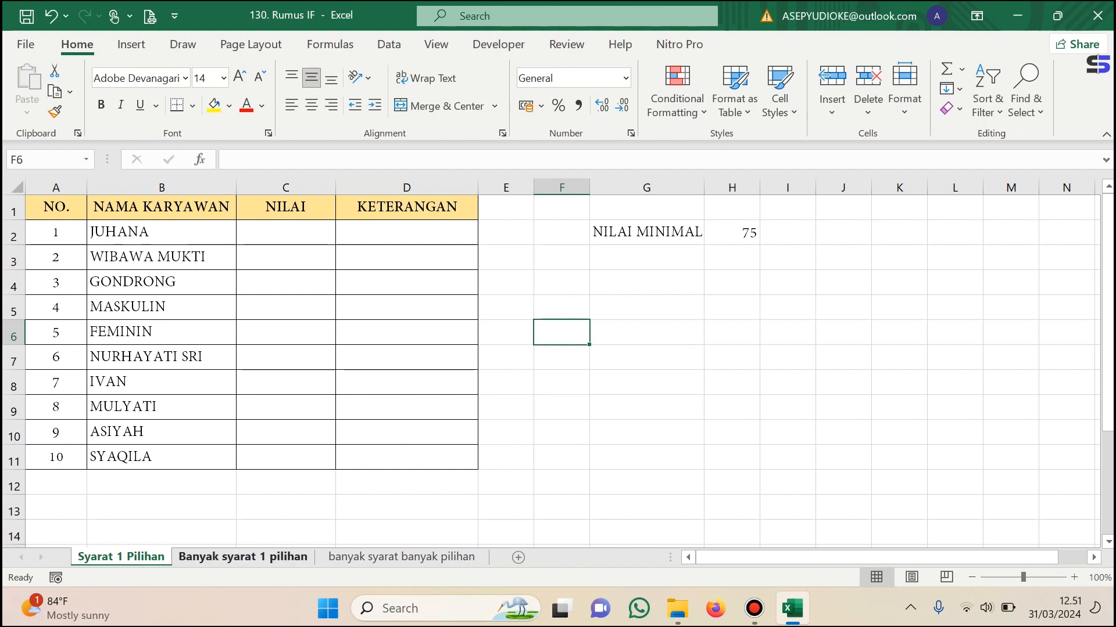
Look through the "Banyak syarat 1 pilihan" and "banyak syarat banyak pilihan" sheets and return to "Syarat 1 Pilihan".
{"action": "left_click", "coordinate": [242, 556]}
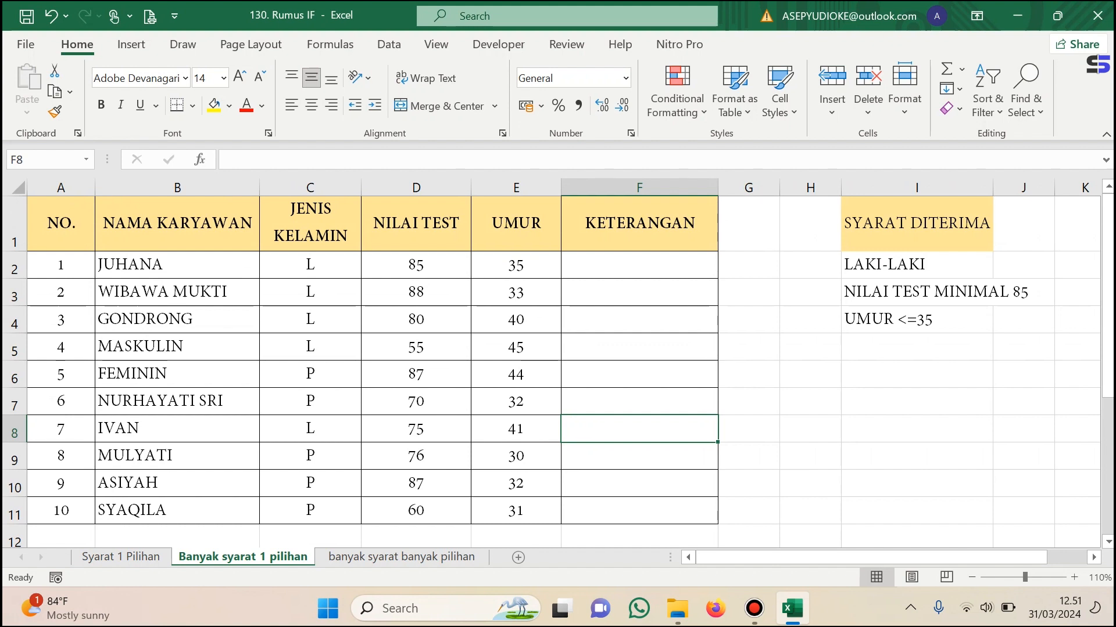
{"action": "left_click", "coordinate": [401, 556]}
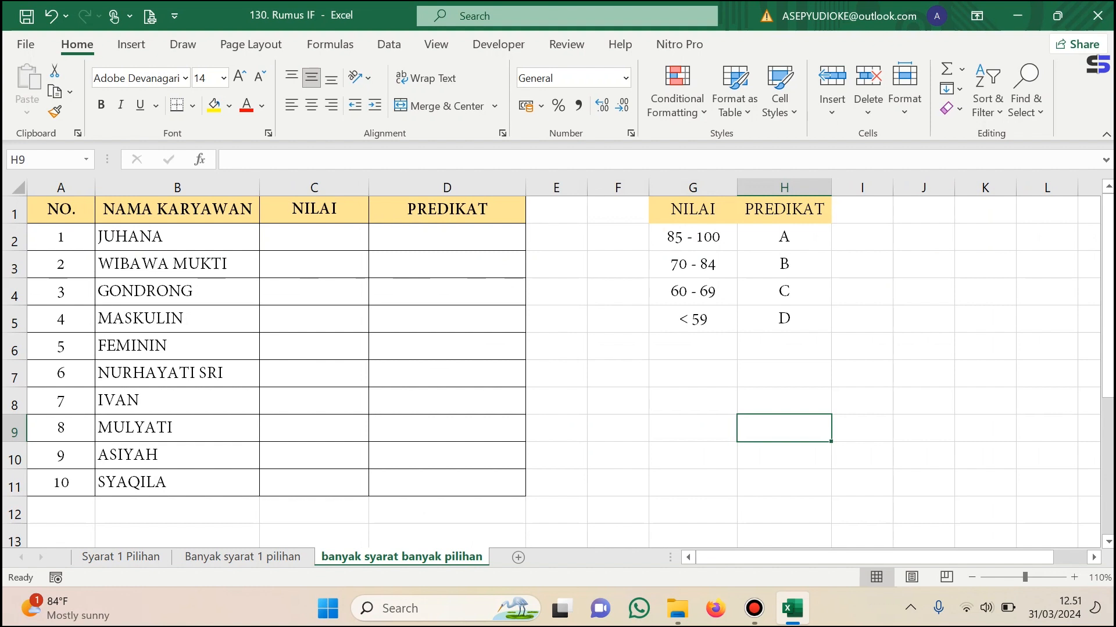
{"action": "left_click", "coordinate": [120, 557]}
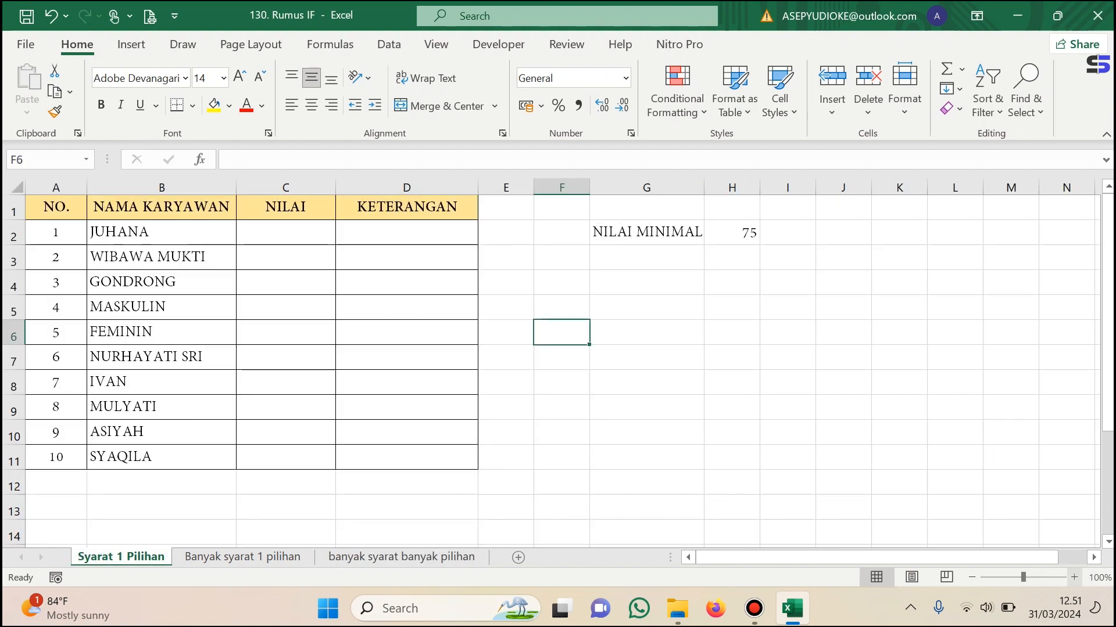
Enter the scores 76 in C2 and 80 in C3 of the NILAI column.
{"action": "left_click", "coordinate": [1073, 577]}
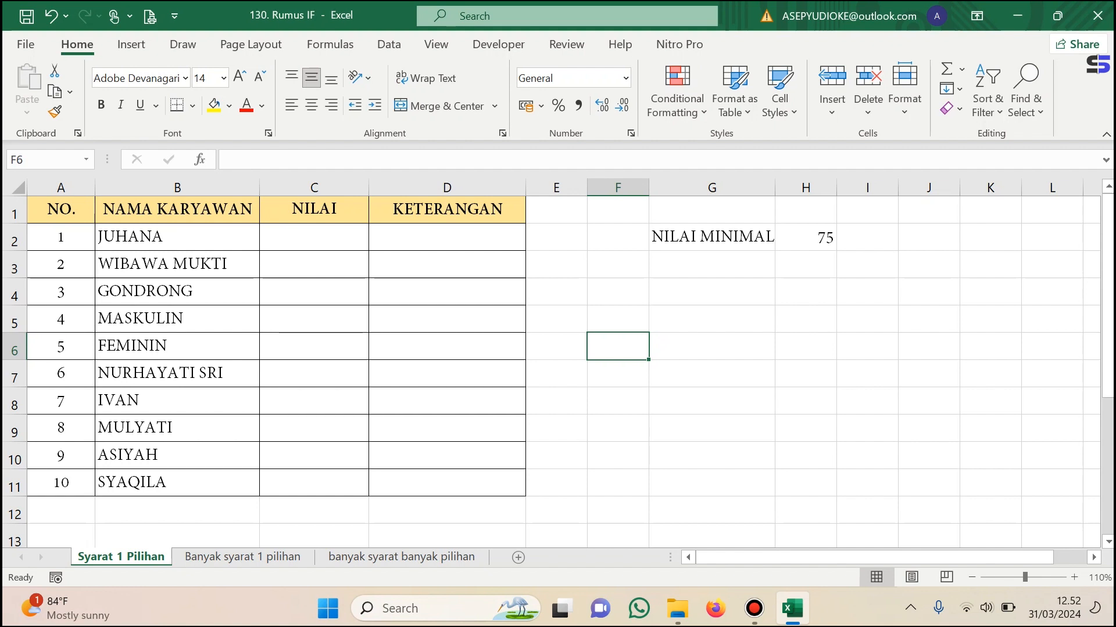
{"action": "left_click", "coordinate": [313, 237]}
{"action": "type", "text": "76"}
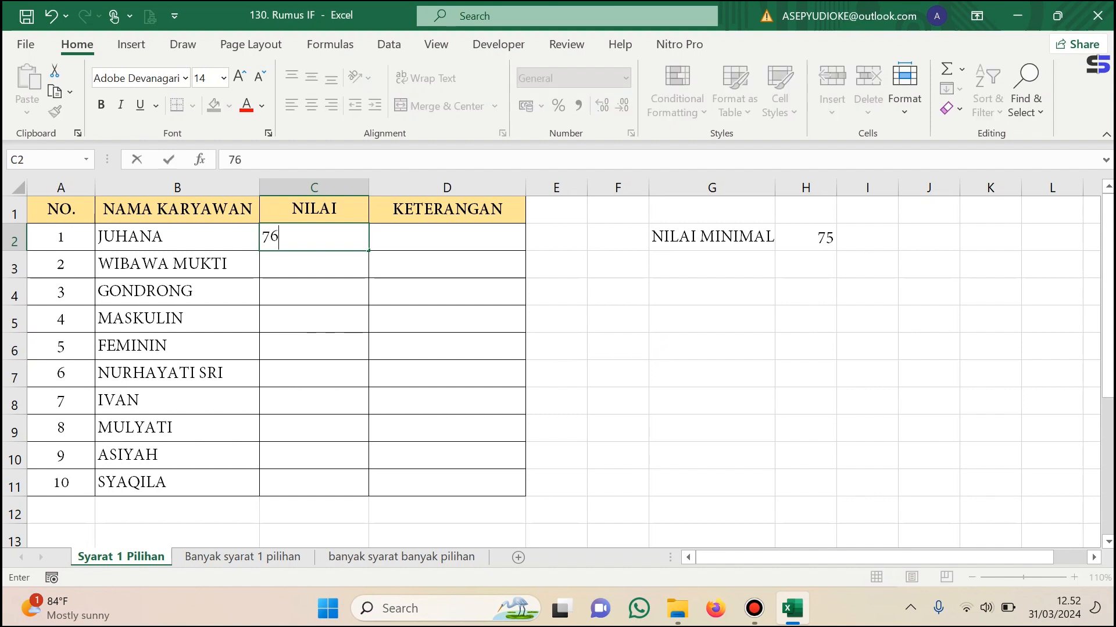
{"action": "key", "text": "Return"}
{"action": "type", "text": "80"}
{"action": "key", "text": "Return"}
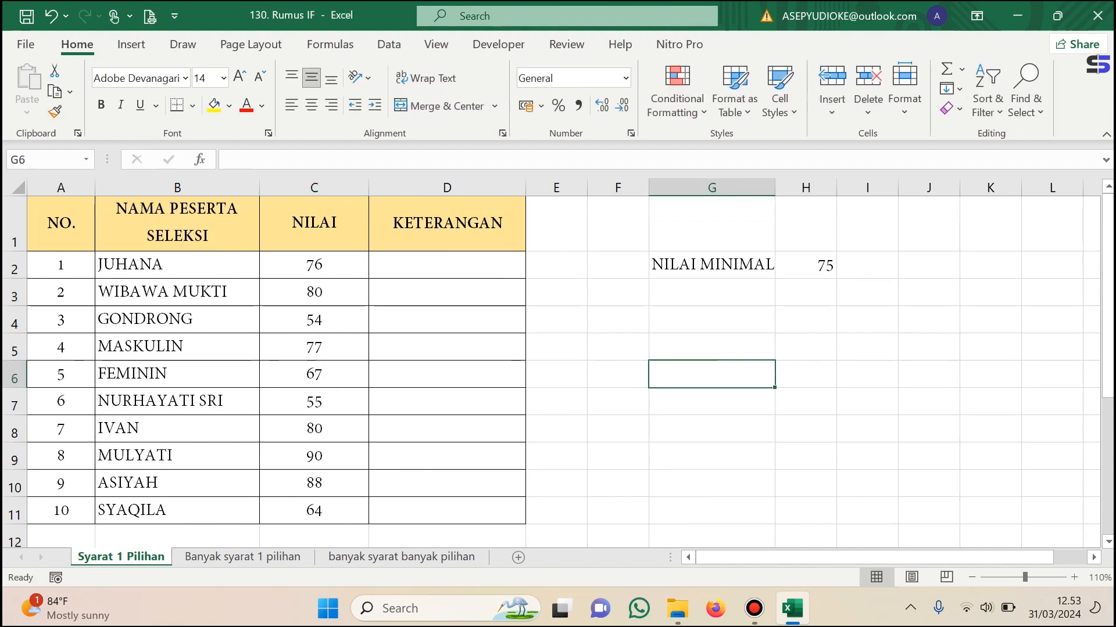
Begin an IF formula in D2 that tests whether the score in C2 is at least 75, =IF(C2>=75;.
{"action": "left_click", "coordinate": [447, 265]}
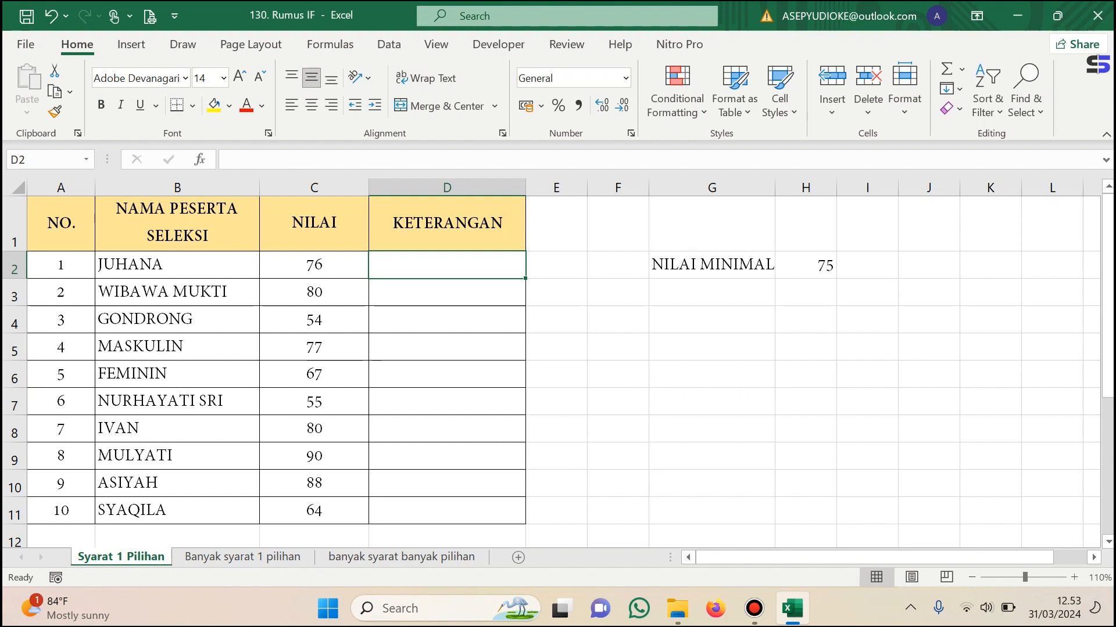
{"action": "type", "text": "=IF"}
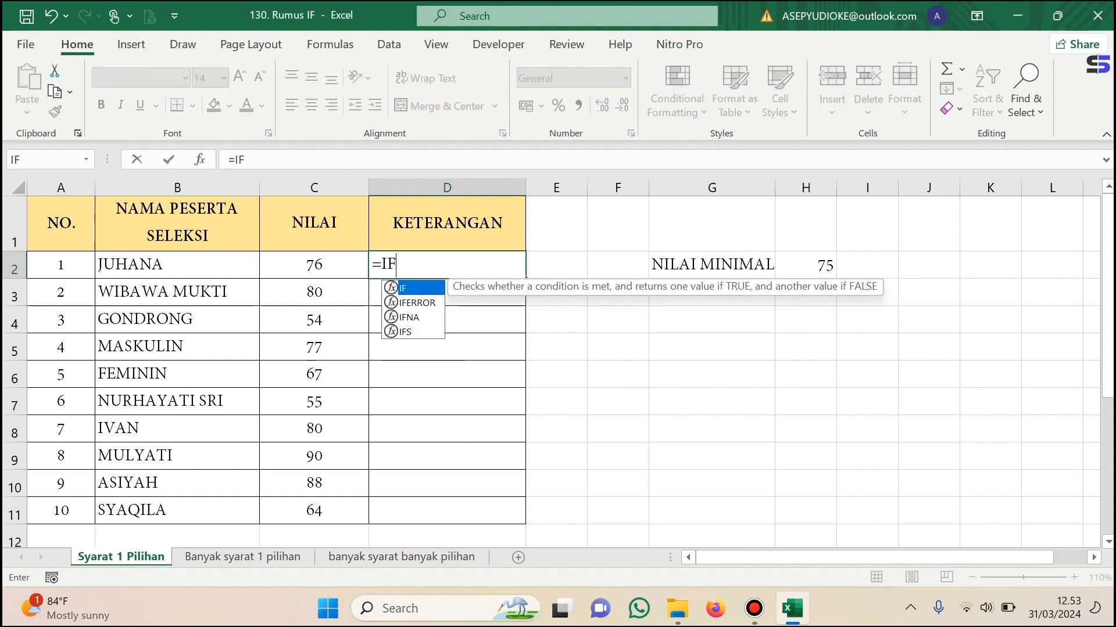
{"action": "type", "text": "("}
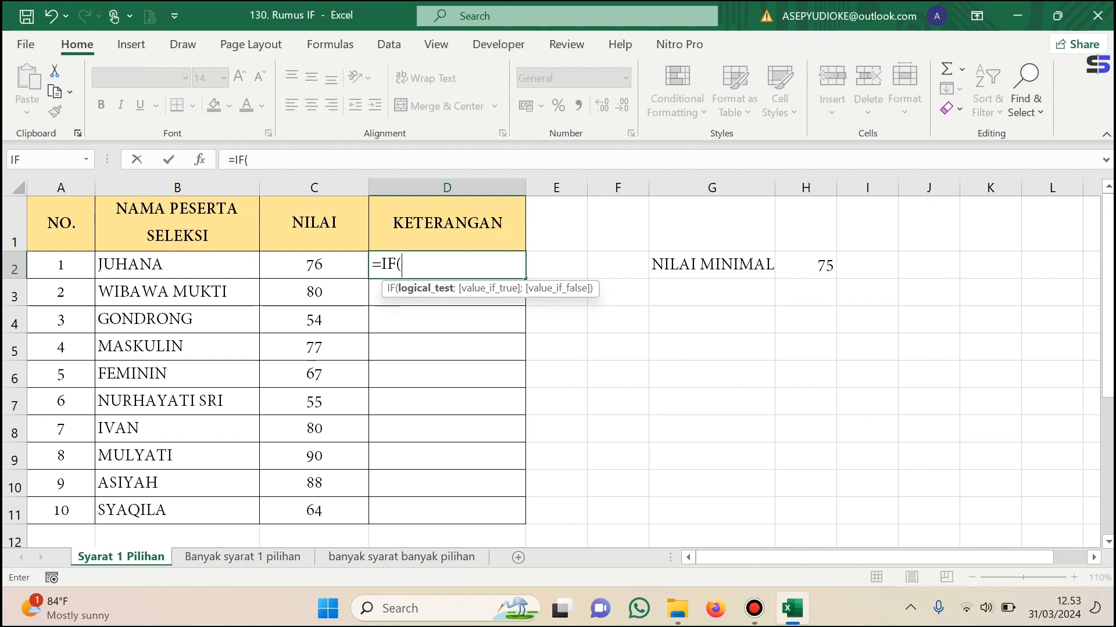
{"action": "left_click", "coordinate": [314, 265]}
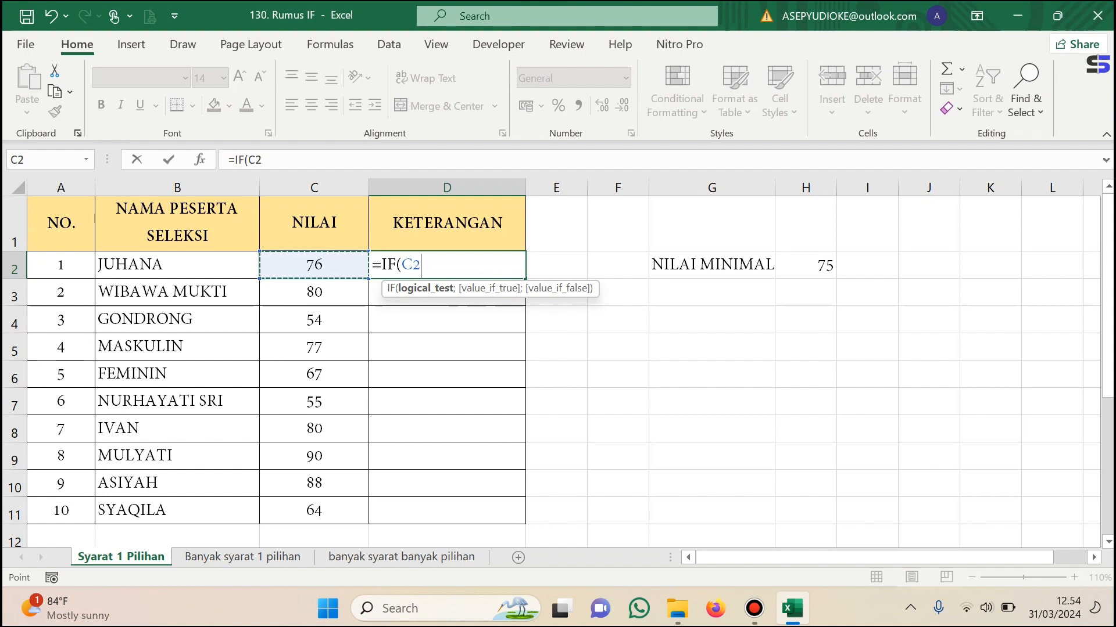
{"action": "type", "text": ">="}
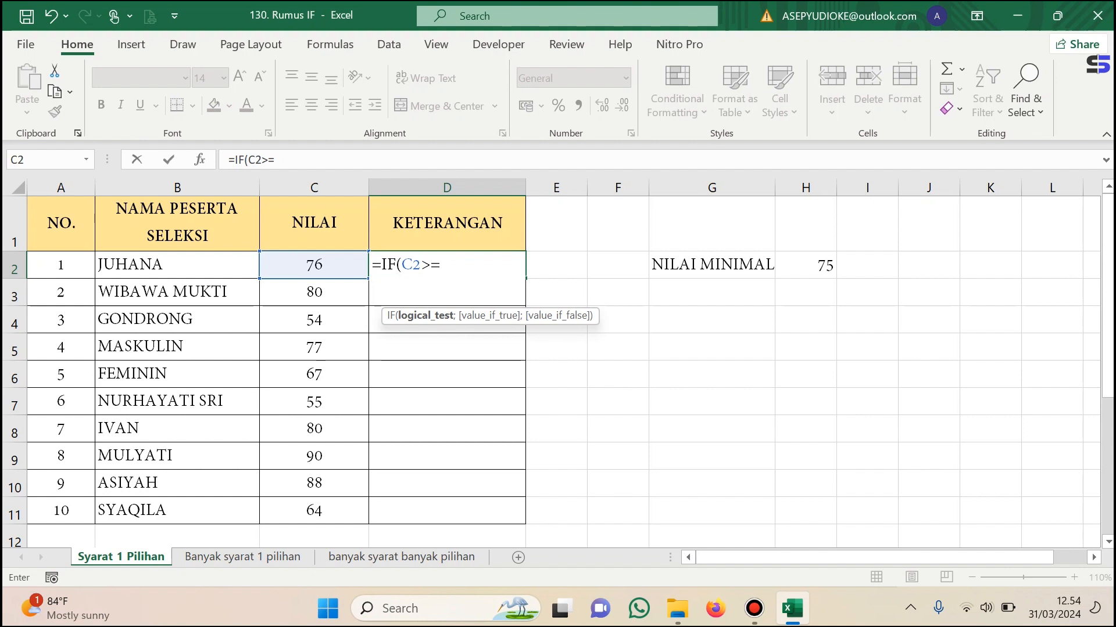
{"action": "type", "text": "75"}
{"action": "type", "text": ";"}
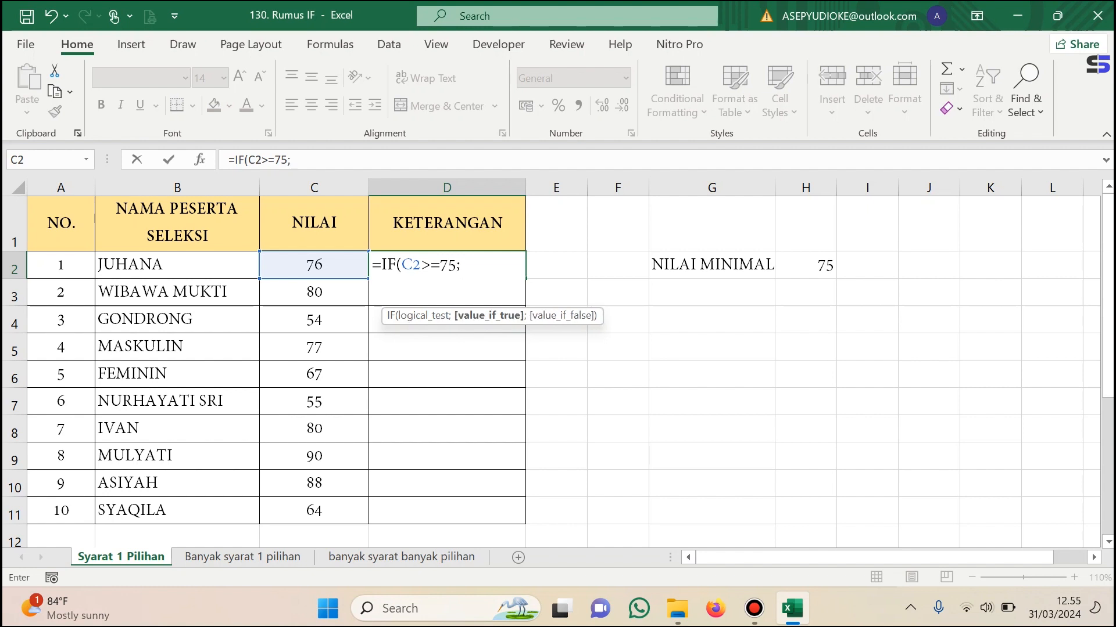
{"action": "key", "text": "BackSpace"}
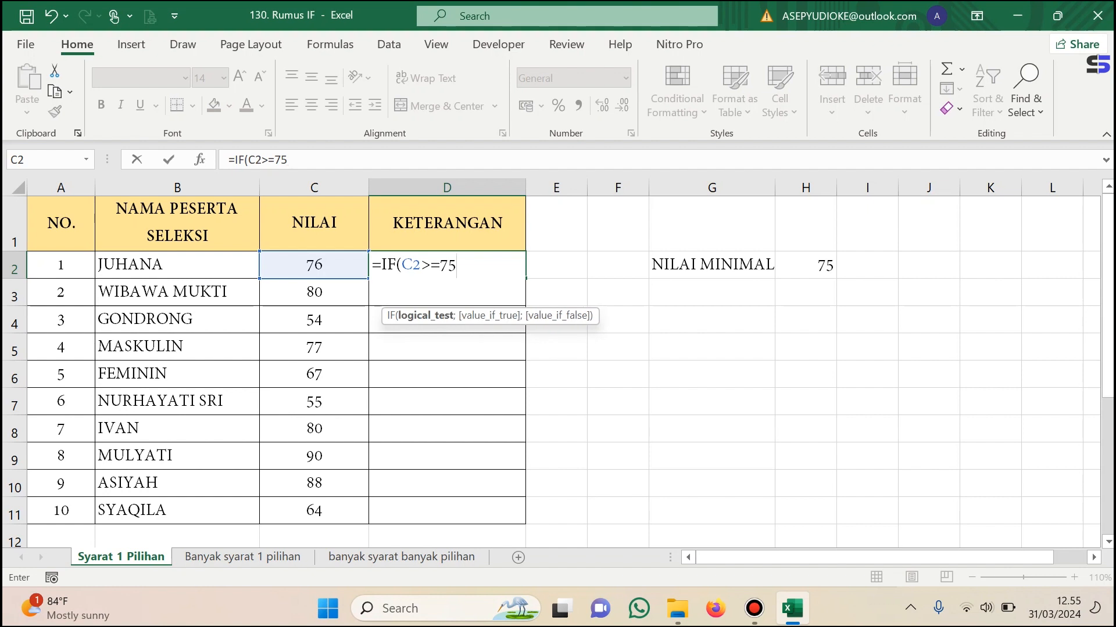
{"action": "type", "text": ";"}
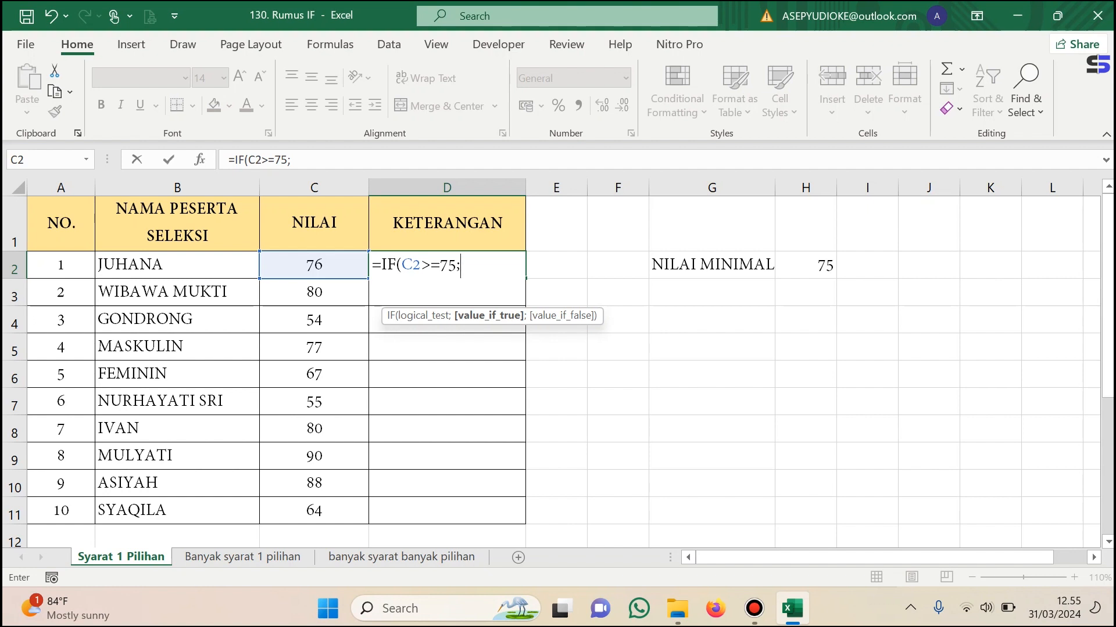
Complete the D2 formula with "LULUS" as the true result and "TIDAK LULUS" as the false result.
{"action": "type", "text": "\"LULUS"}
{"action": "type", "text": "\";"}
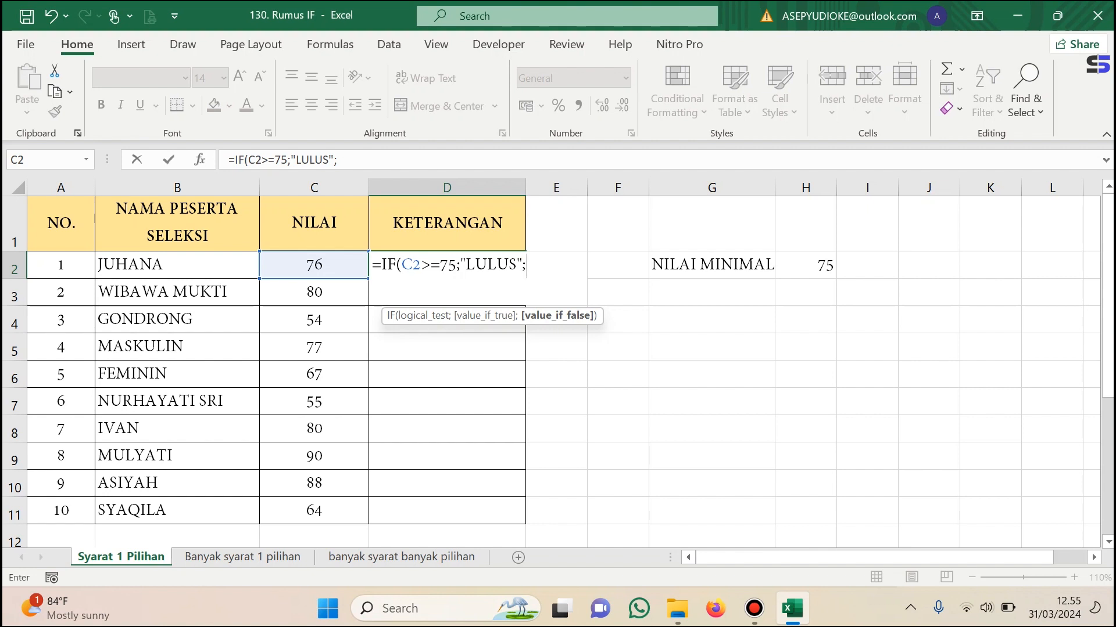
{"action": "type", "text": "\""}
{"action": "type", "text": "TIDAK"}
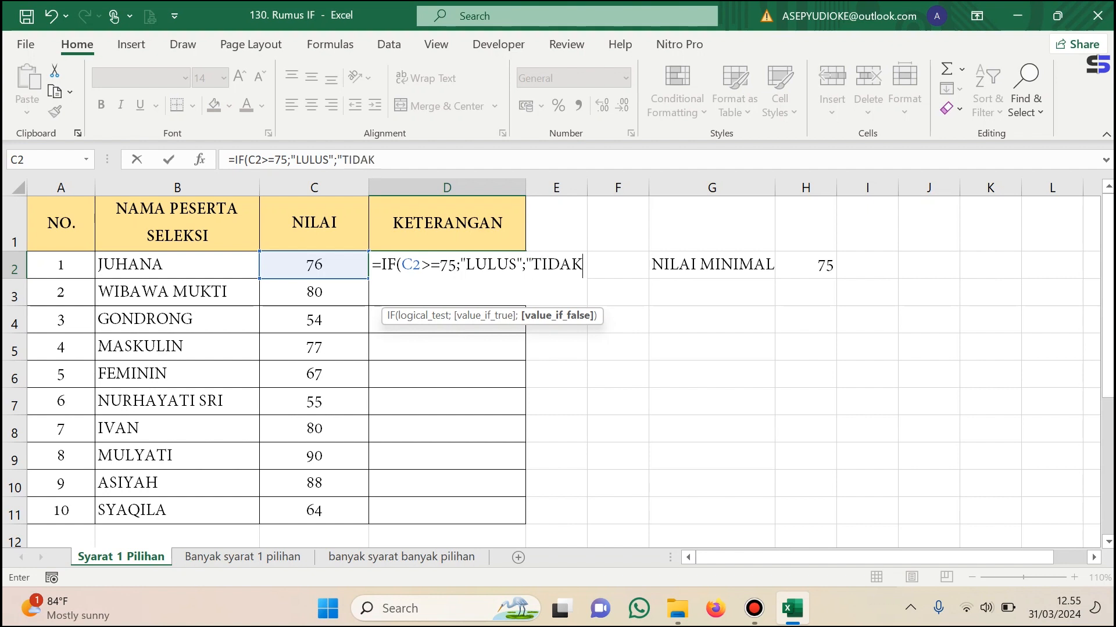
{"action": "type", "text": " LULUS"}
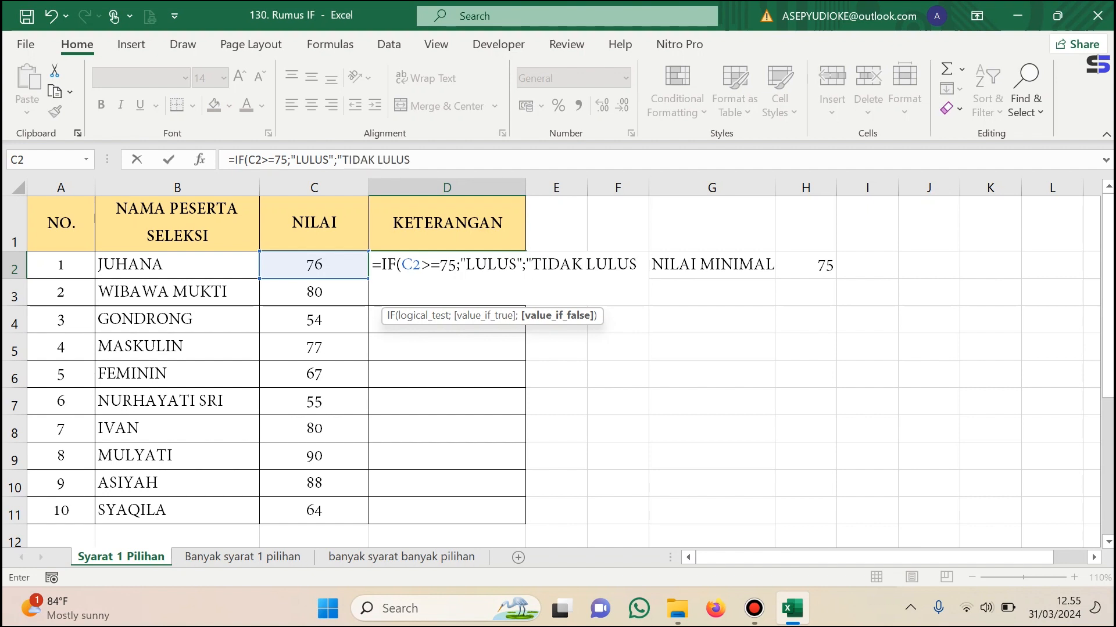
{"action": "type", "text": "\")"}
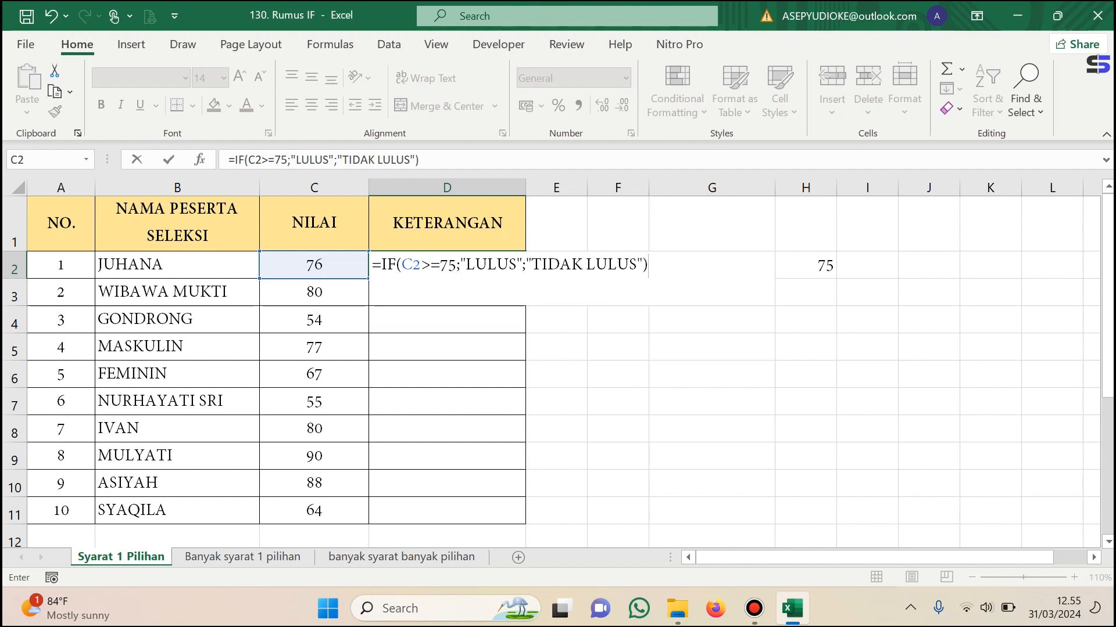
{"action": "key", "text": "Return"}
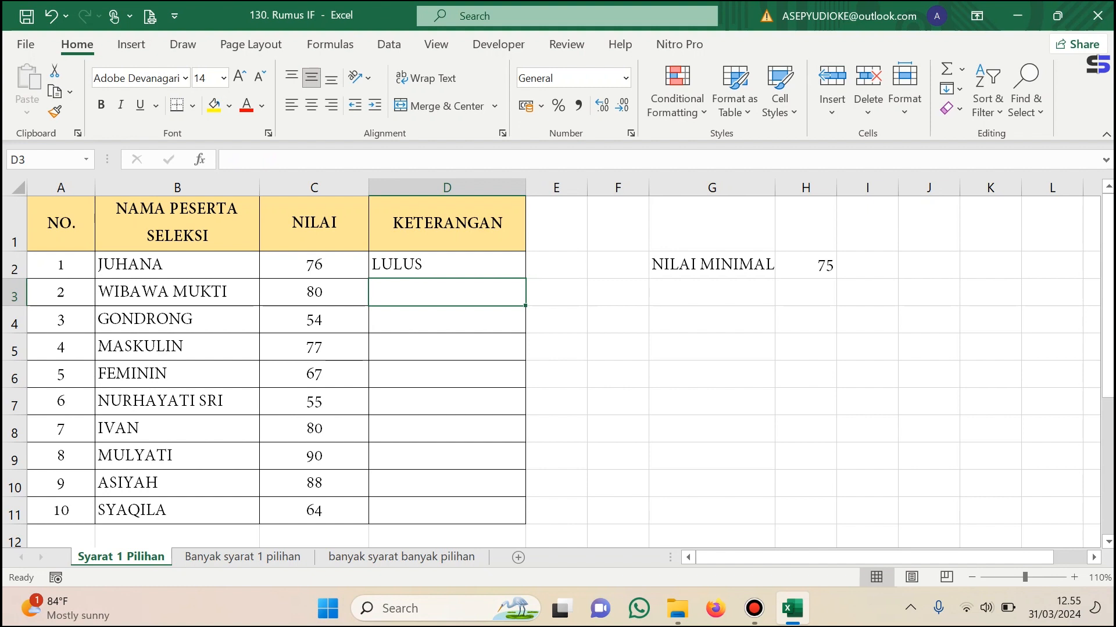
Copy the D2 formula down the KETERANGAN column through D11.
{"action": "left_click", "coordinate": [446, 265]}
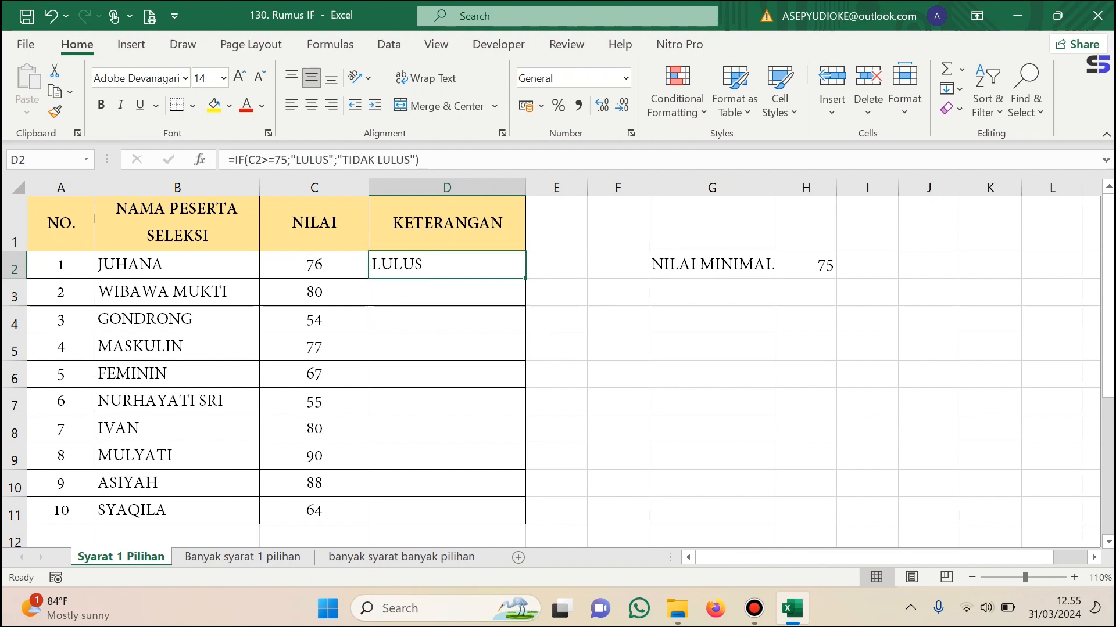
{"action": "left_click_drag", "start_coordinate": [525, 278], "coordinate": [524, 520]}
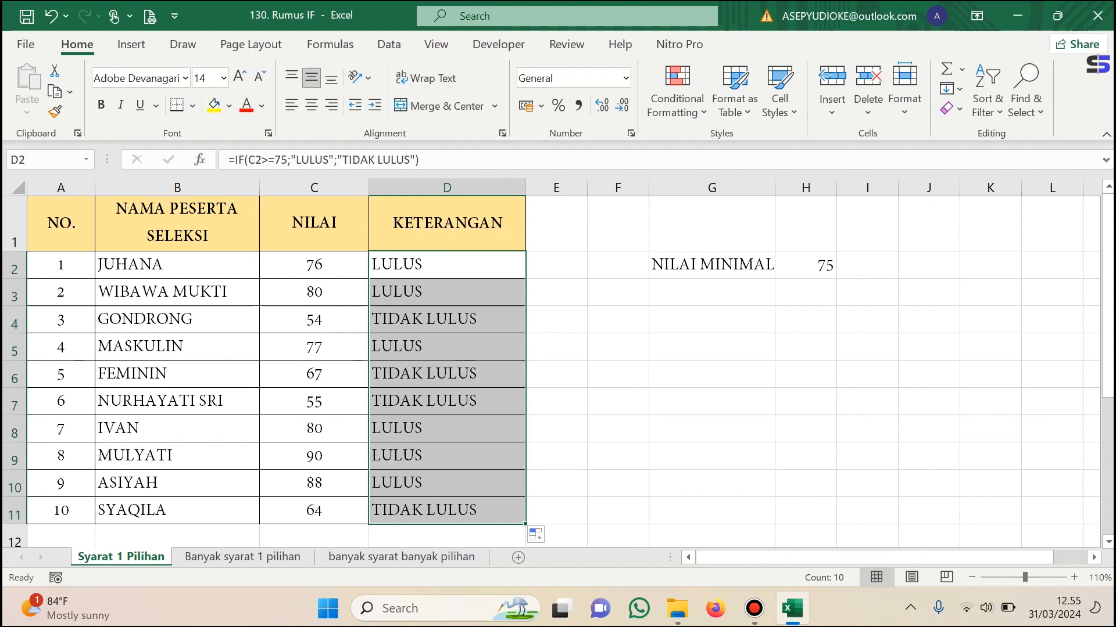
{"action": "left_click", "coordinate": [177, 319]}
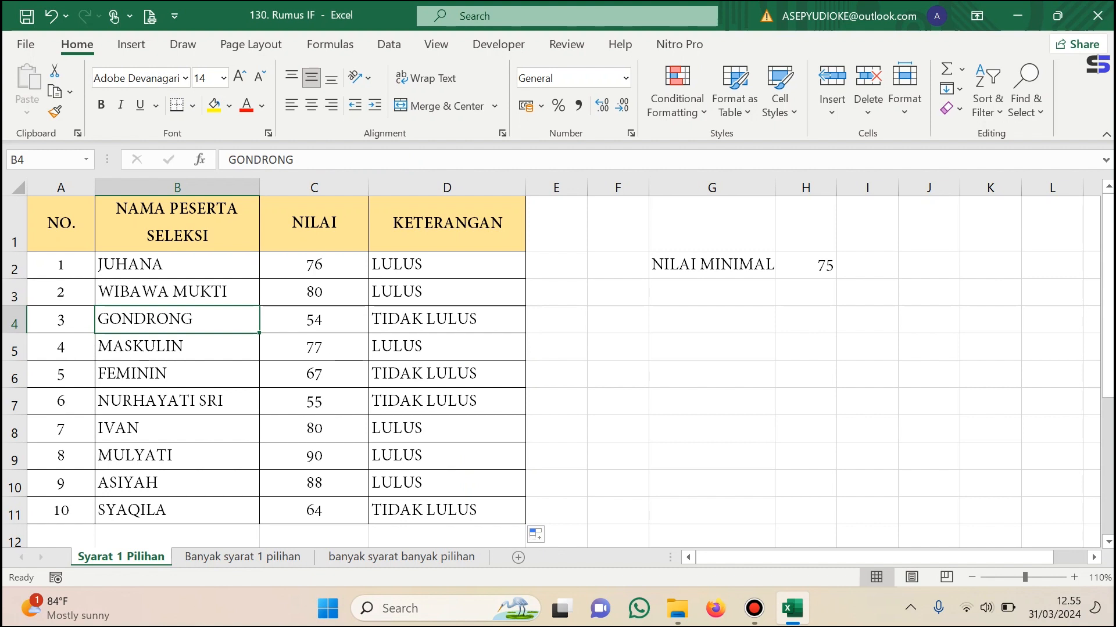
{"action": "left_click", "coordinate": [313, 511]}
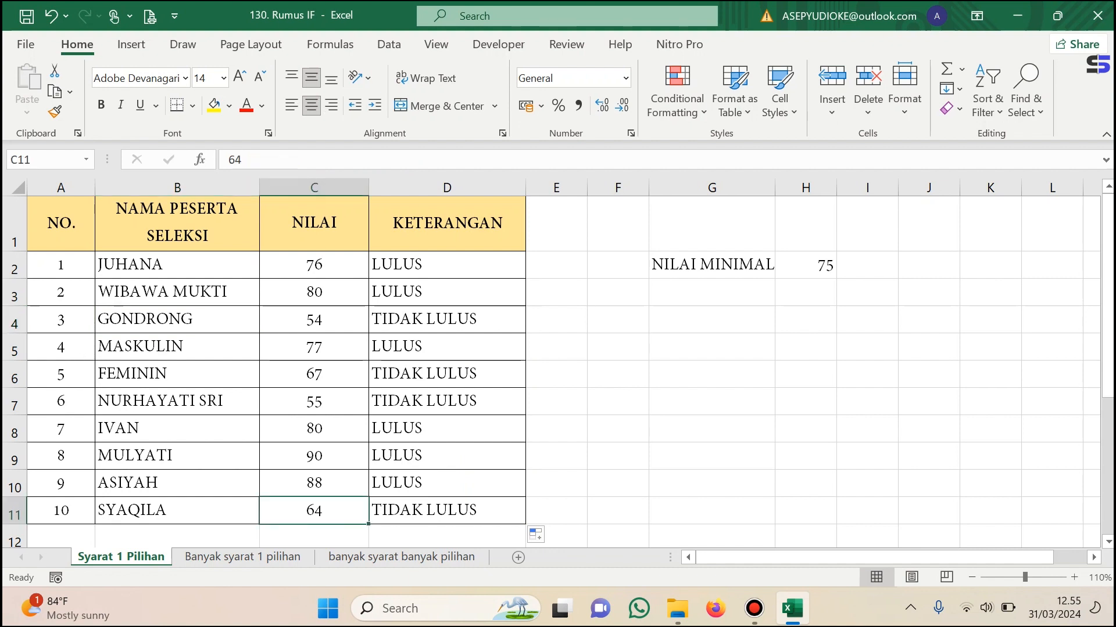
Replace the fixed 75 in the D2 formula with an absolute reference to the minimum score cell, $H$2.
{"action": "left_click", "coordinate": [712, 265]}
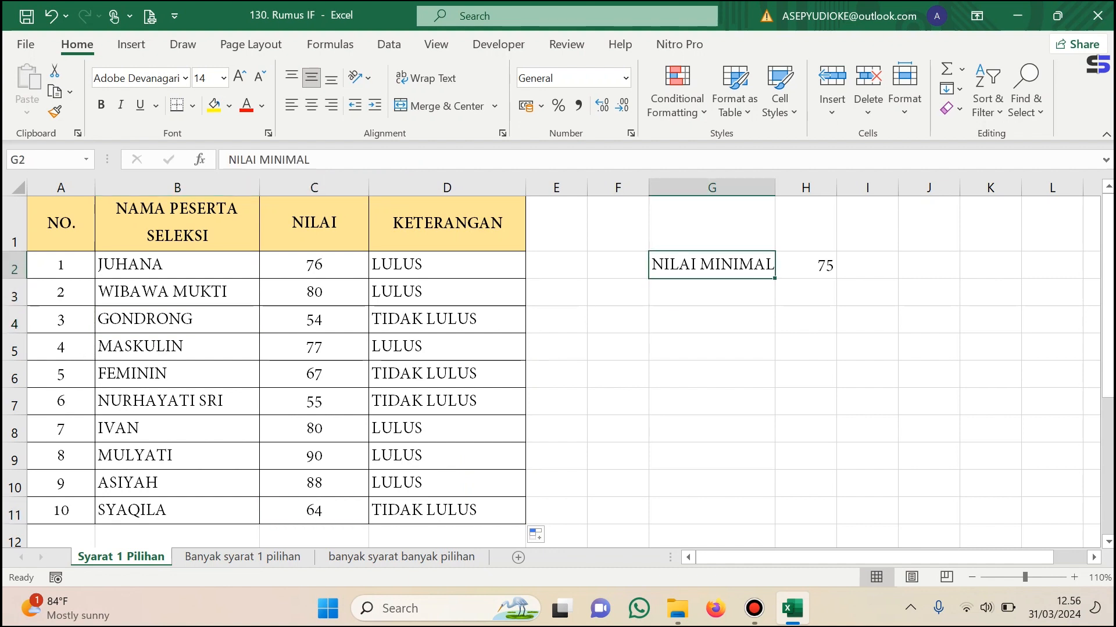
{"action": "left_click", "coordinate": [806, 266]}
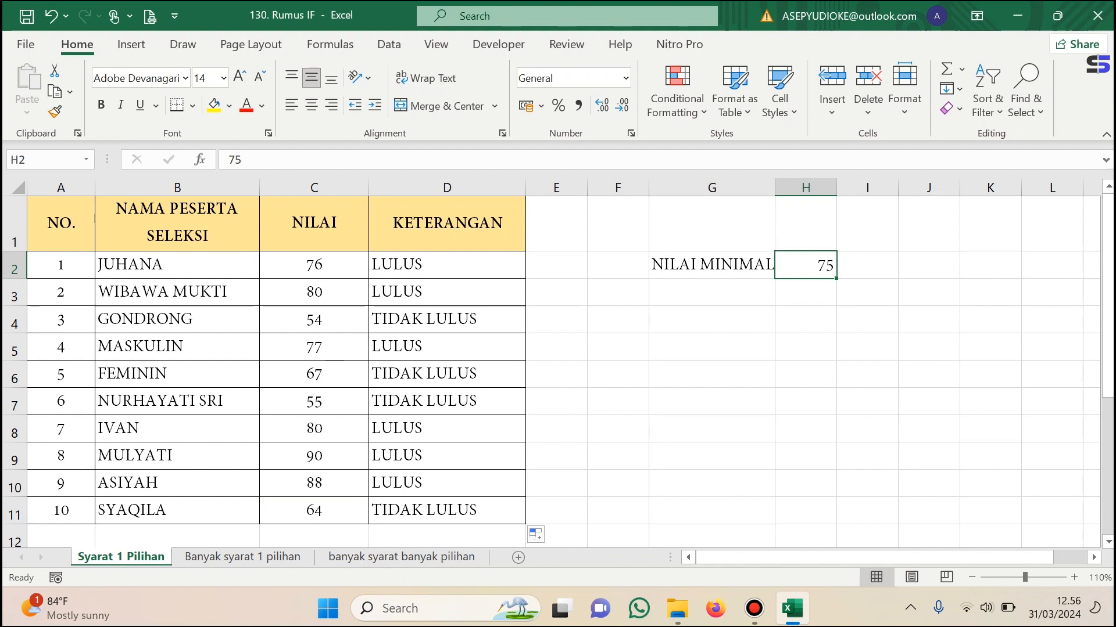
{"action": "left_click", "coordinate": [867, 265]}
{"action": "left_click", "coordinate": [806, 266]}
{"action": "left_click", "coordinate": [446, 264]}
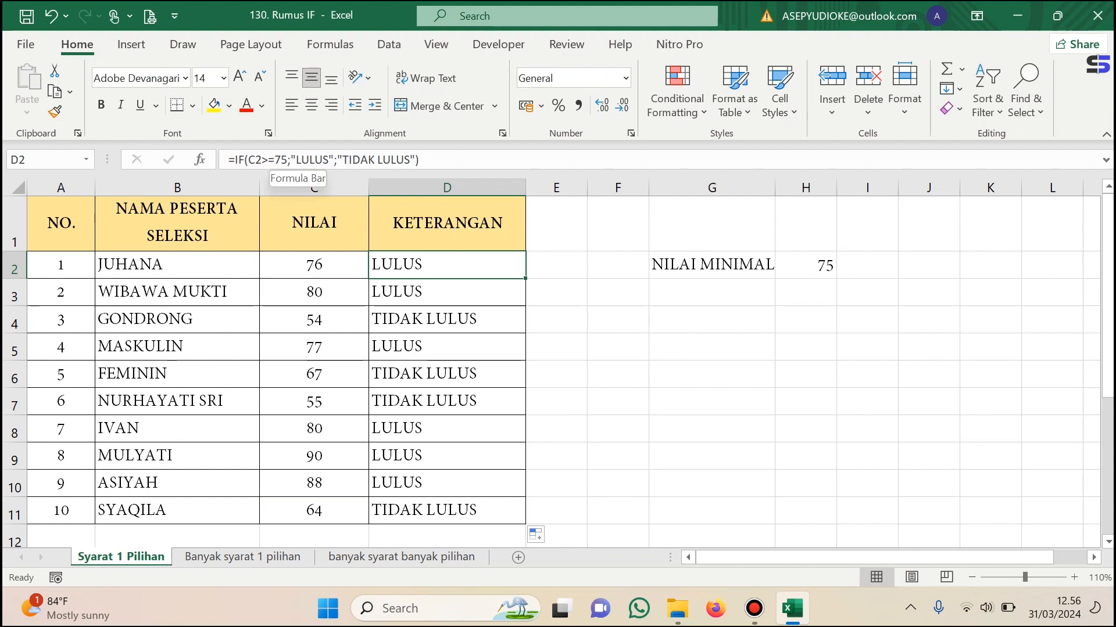
{"action": "left_click", "coordinate": [275, 160]}
{"action": "key", "text": "Delete"}
{"action": "key", "text": "Delete"}
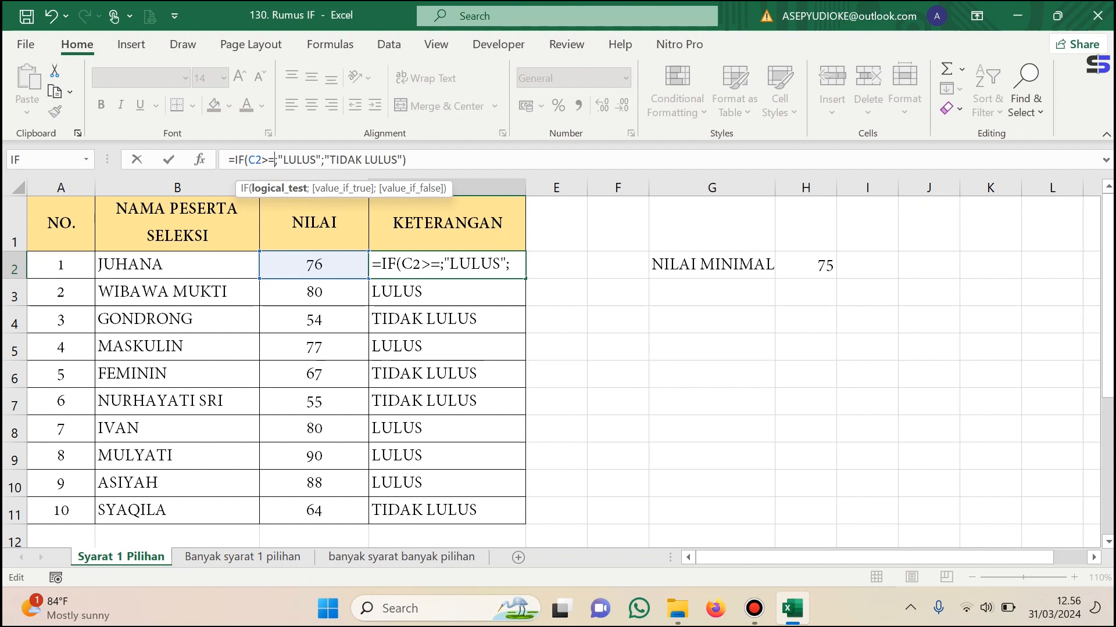
{"action": "left_click", "coordinate": [805, 265]}
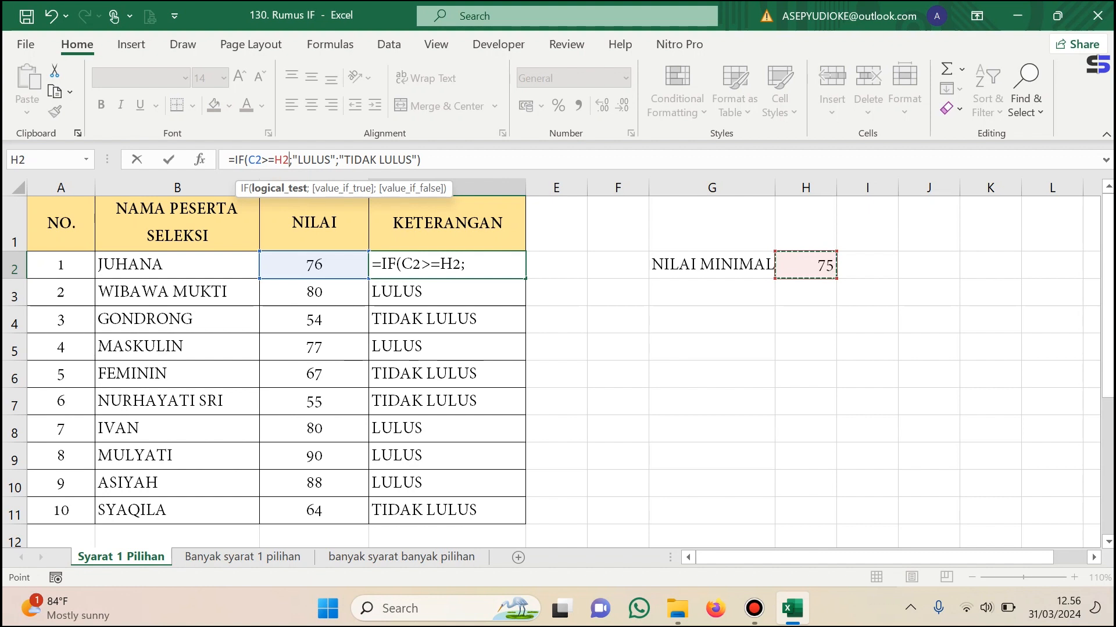
{"action": "key", "text": "F4"}
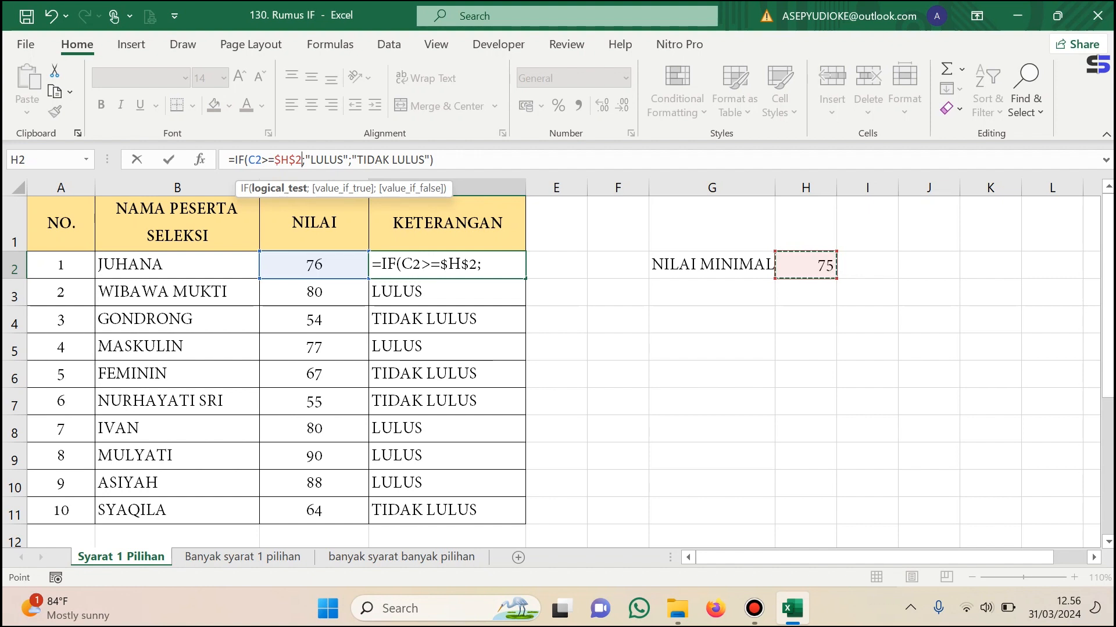
{"action": "key", "text": "Return"}
{"action": "key", "text": "Up"}
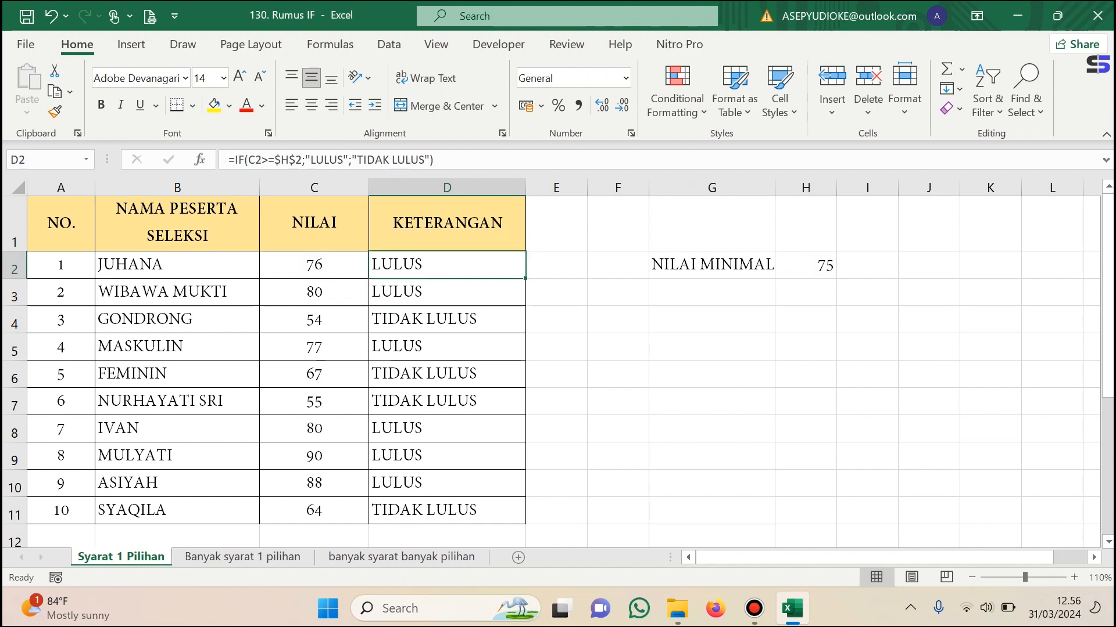
Fill the revised D2 formula down through D11 to overwrite the earlier KETERANGAN formulas.
{"action": "double_click", "coordinate": [525, 279]}
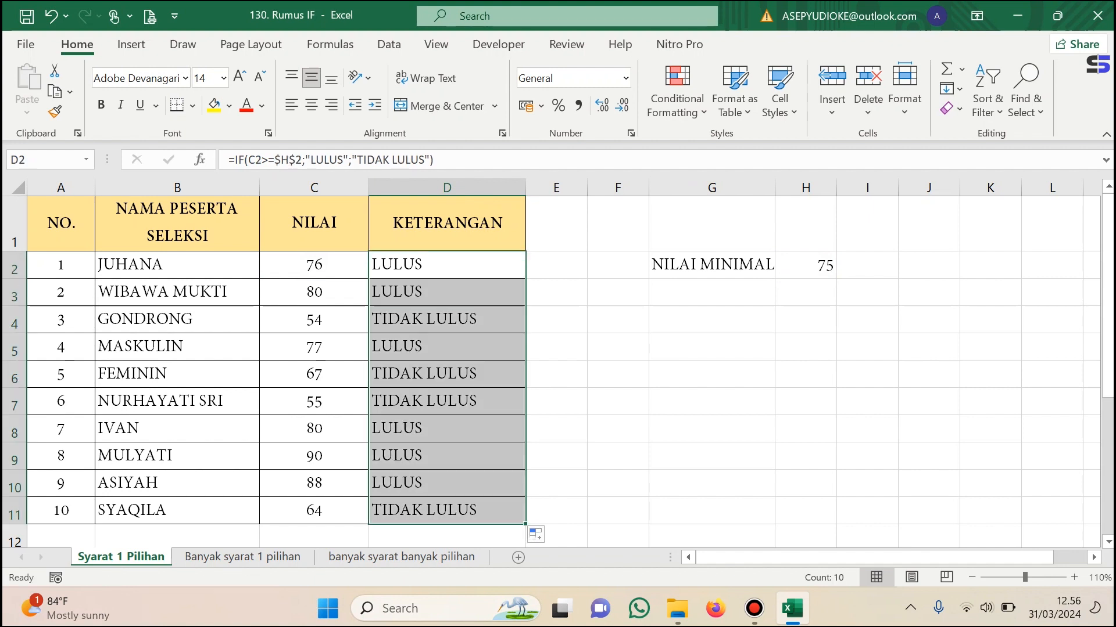
{"action": "left_click", "coordinate": [446, 265]}
{"action": "left_click_drag", "start_coordinate": [525, 279], "coordinate": [525, 520]}
Set the NILAI MINIMAL value in H2 to 50.
{"action": "left_click", "coordinate": [806, 265]}
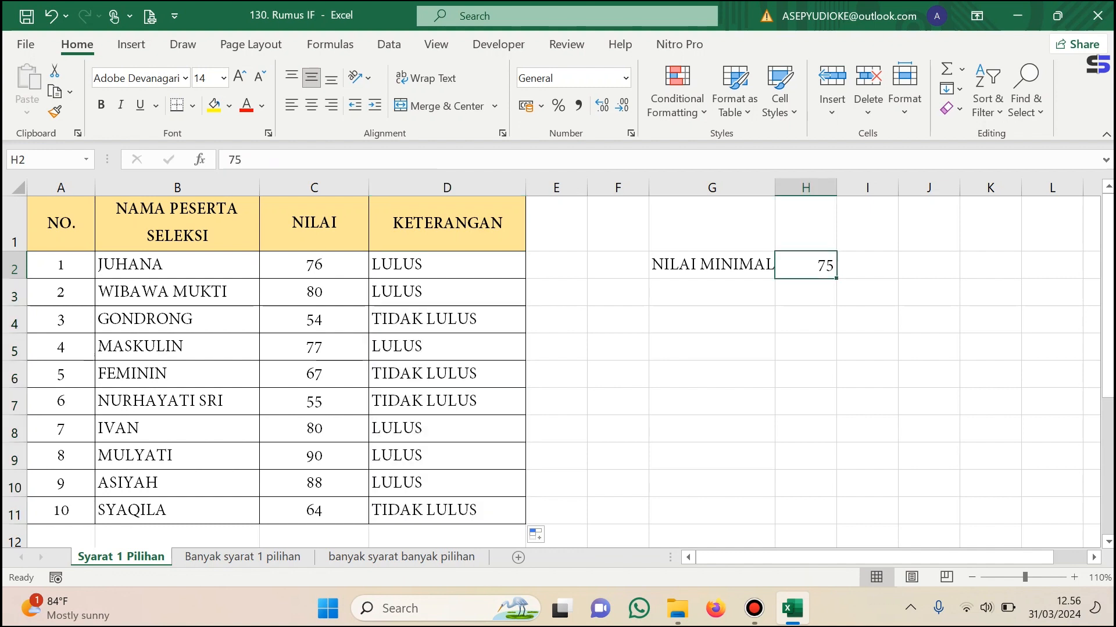
{"action": "type", "text": "50"}
{"action": "left_click", "coordinate": [805, 347]}
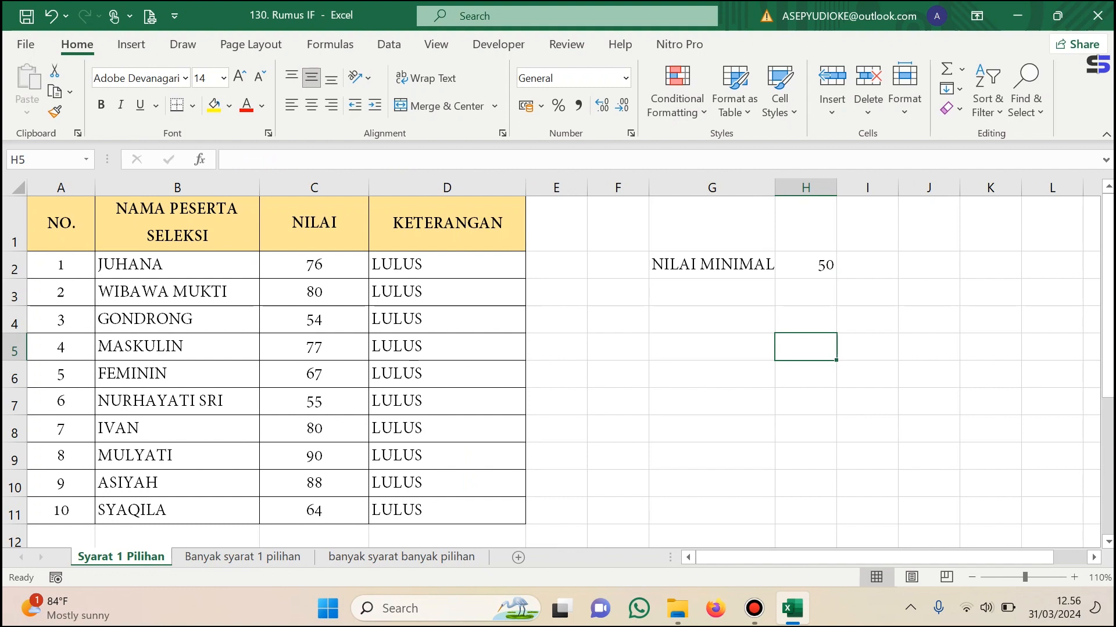
Set the NILAI MINIMAL value in H2 to 80 and check the D2 formula that refers to it.
{"action": "left_click", "coordinate": [805, 265]}
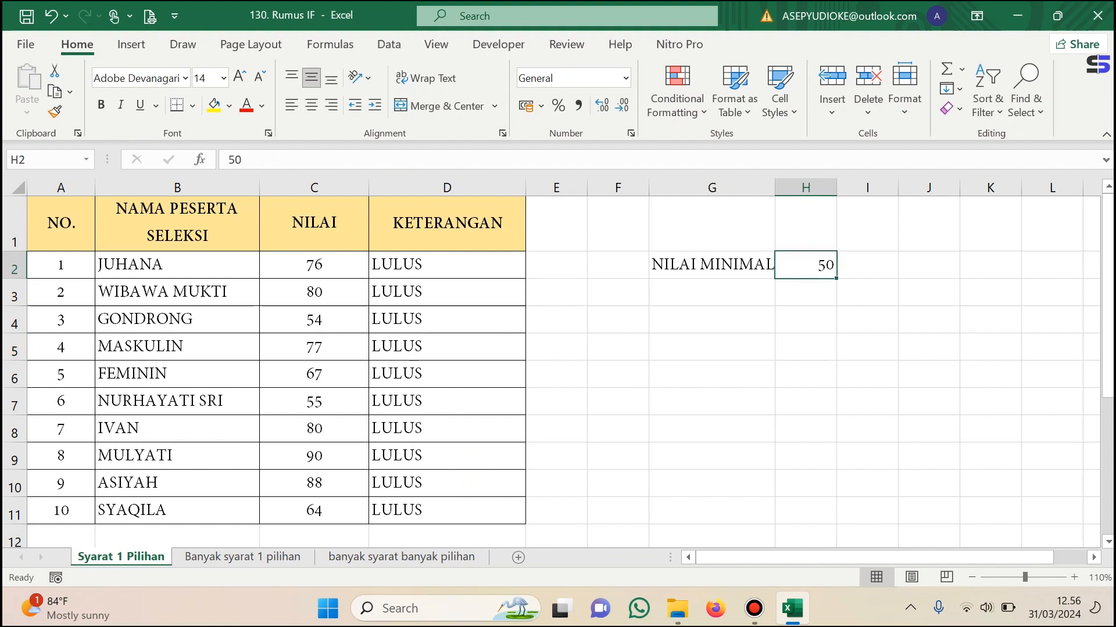
{"action": "type", "text": "80"}
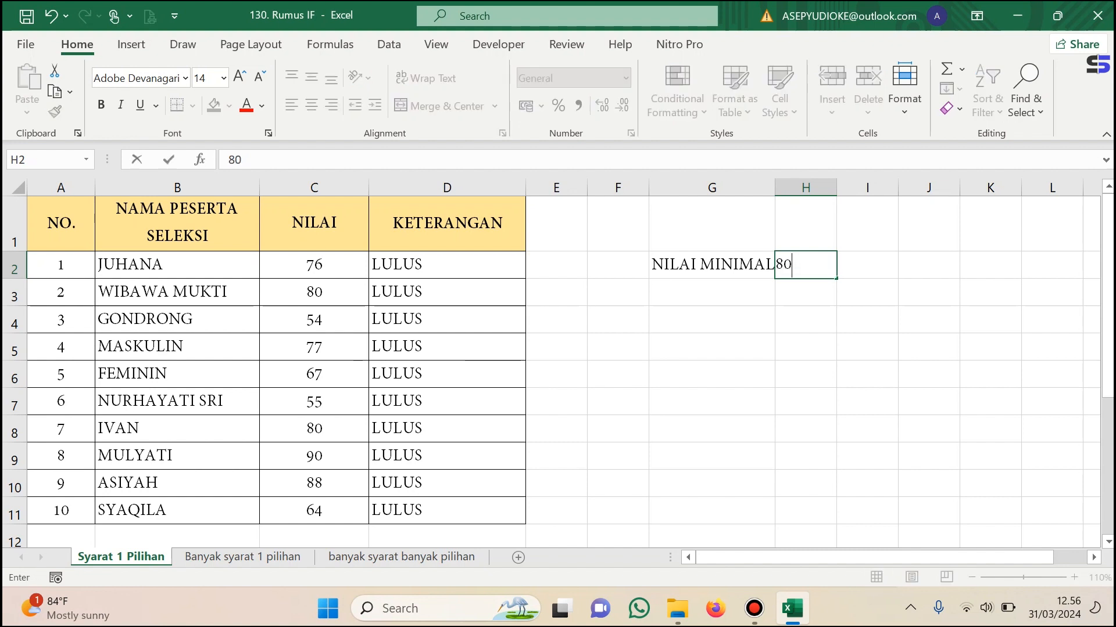
{"action": "left_click", "coordinate": [867, 347]}
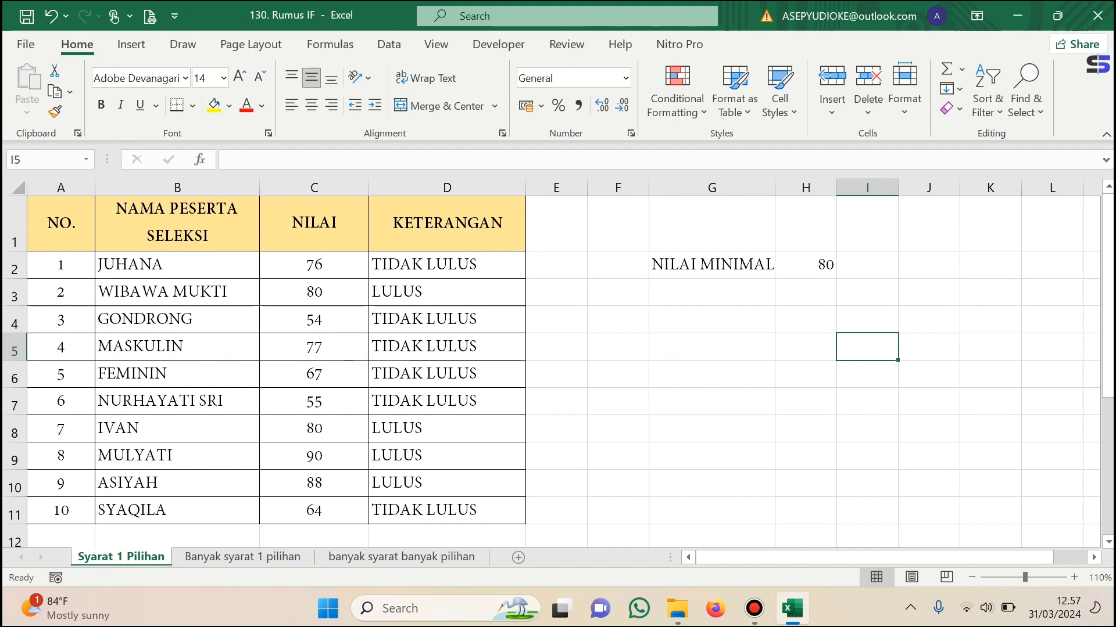
{"action": "left_click", "coordinate": [447, 265]}
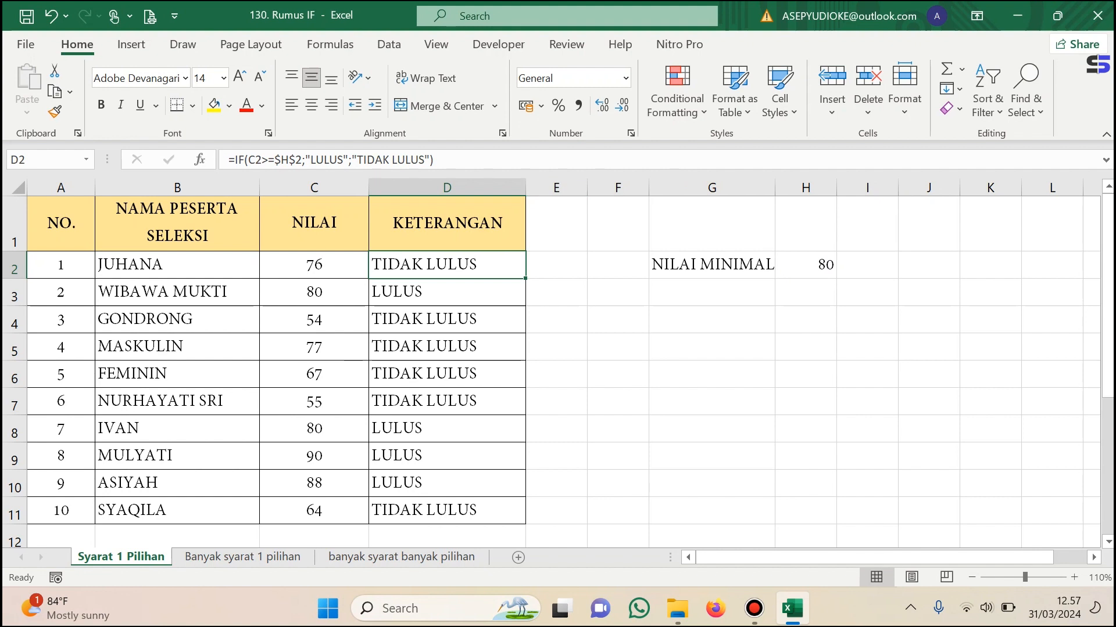
{"action": "left_click", "coordinate": [805, 265]}
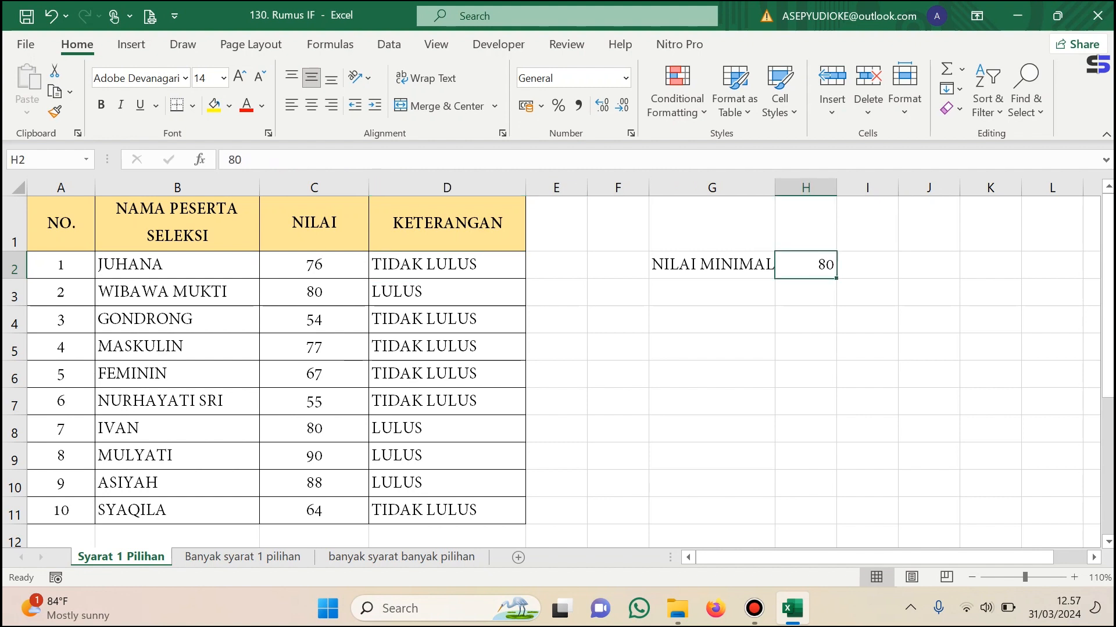
{"action": "left_click", "coordinate": [712, 265]}
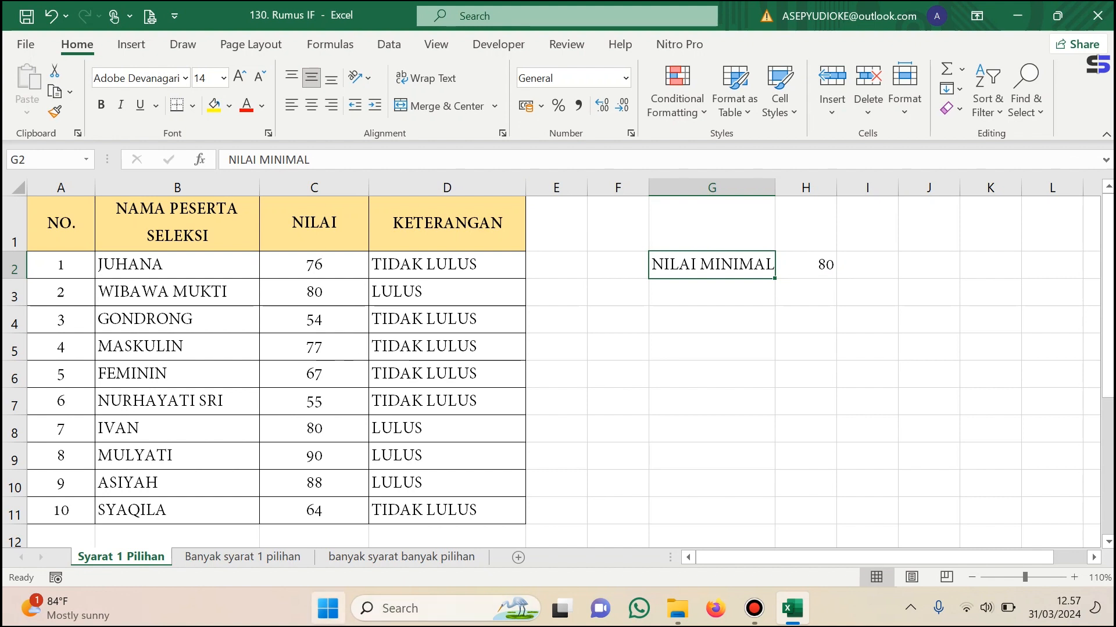
Switch to the "Banyak syarat 1 pilihan" sheet and examine its column headings and the SYARAT DITERIMA criteria.
{"action": "left_click", "coordinate": [243, 557]}
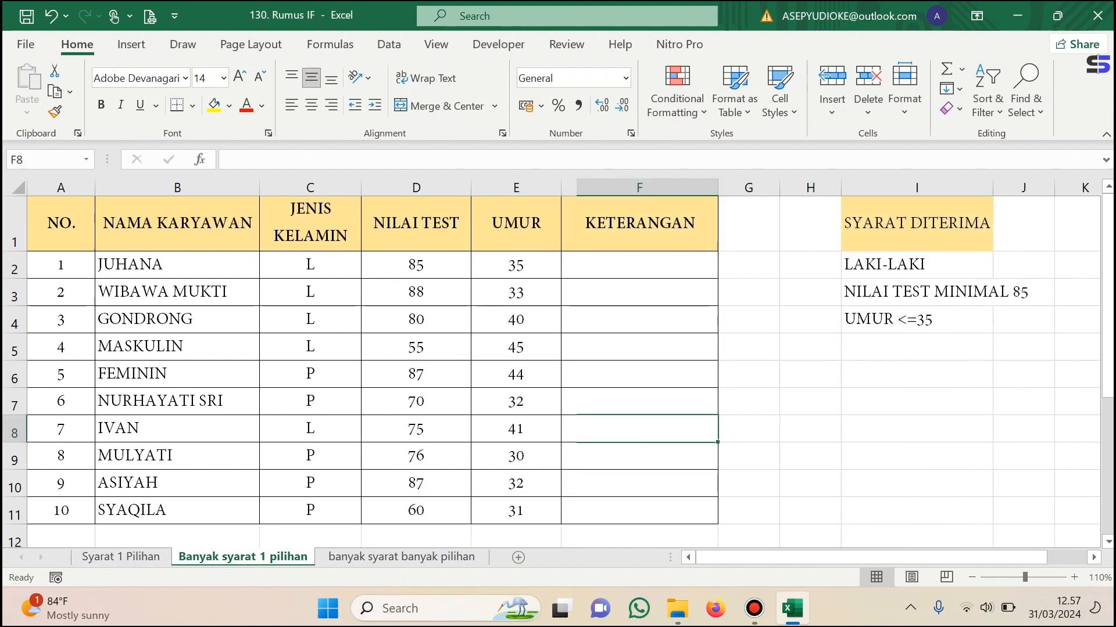
{"action": "left_click", "coordinate": [917, 401]}
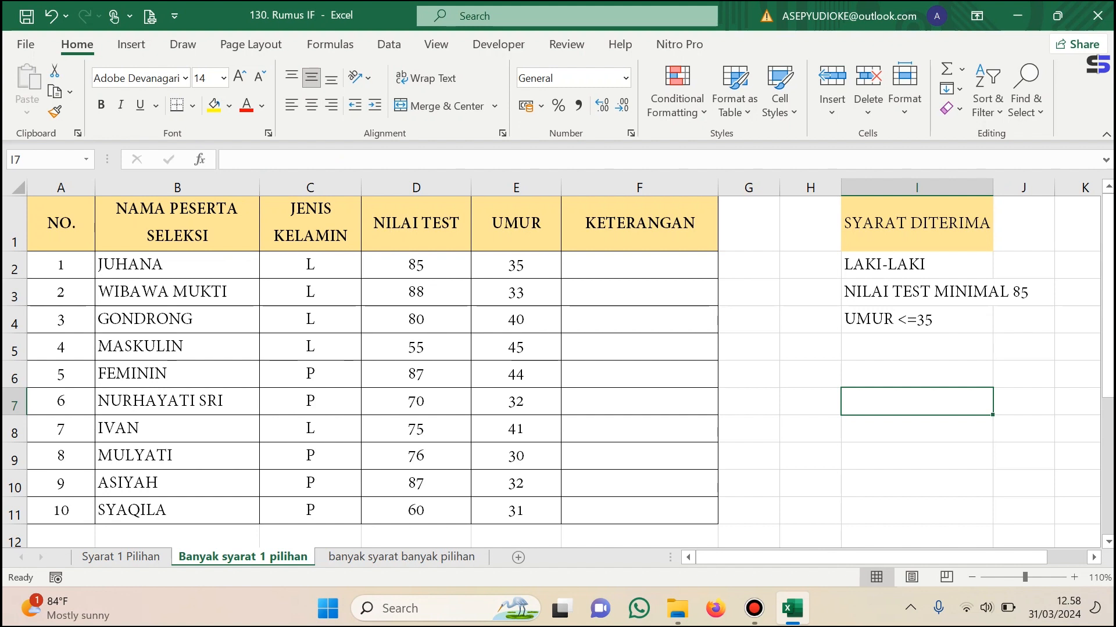
{"action": "left_click", "coordinate": [61, 224]}
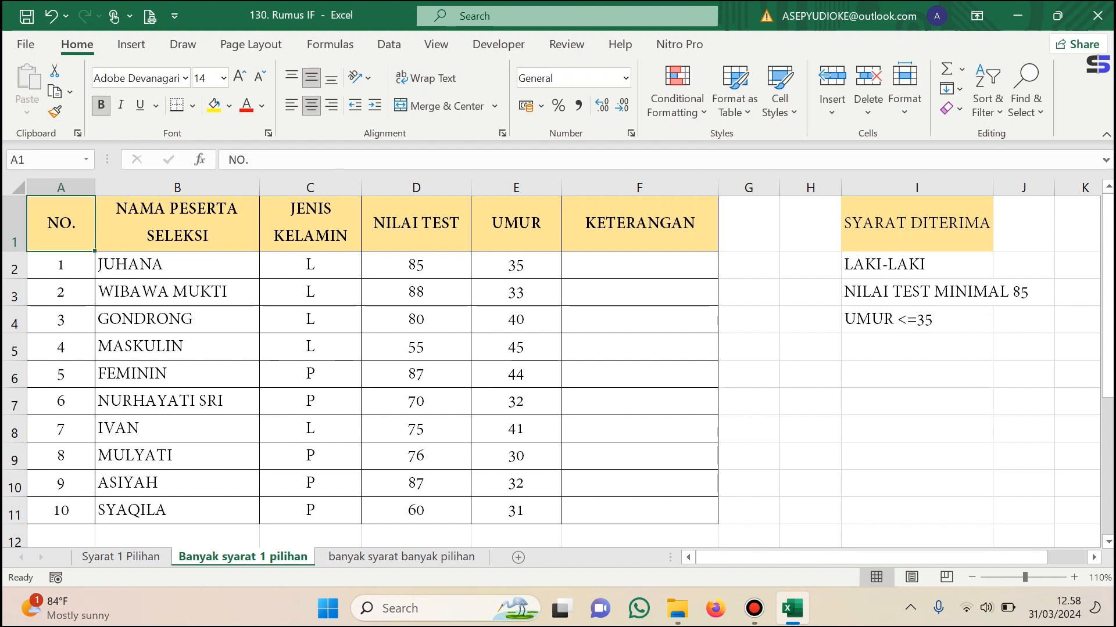
{"action": "left_click", "coordinate": [311, 223]}
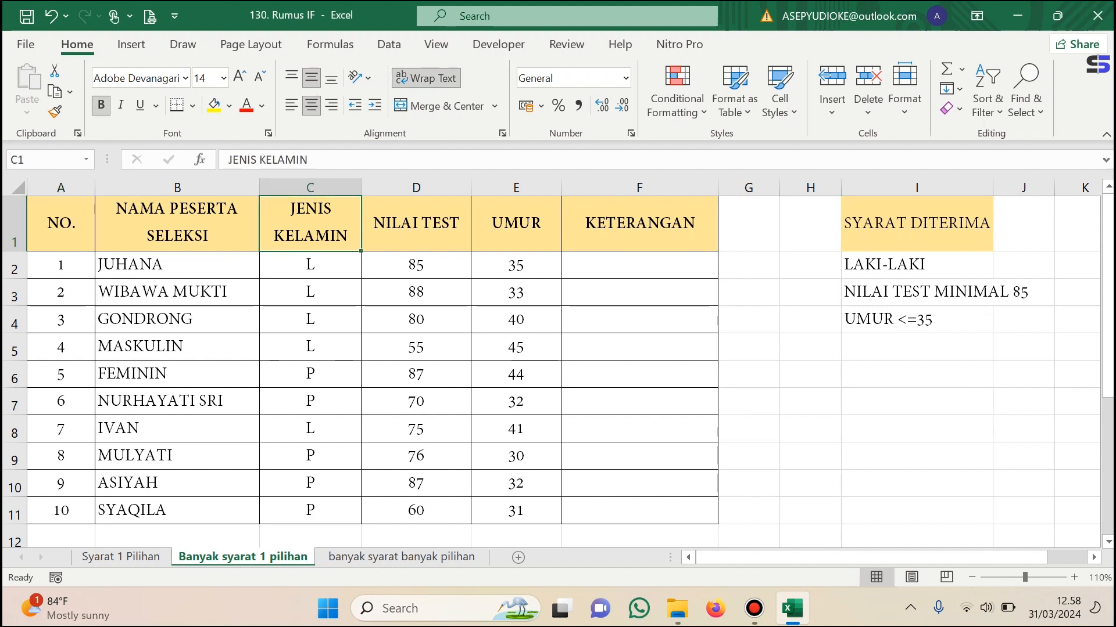
{"action": "left_click", "coordinate": [416, 224]}
{"action": "left_click", "coordinate": [516, 224]}
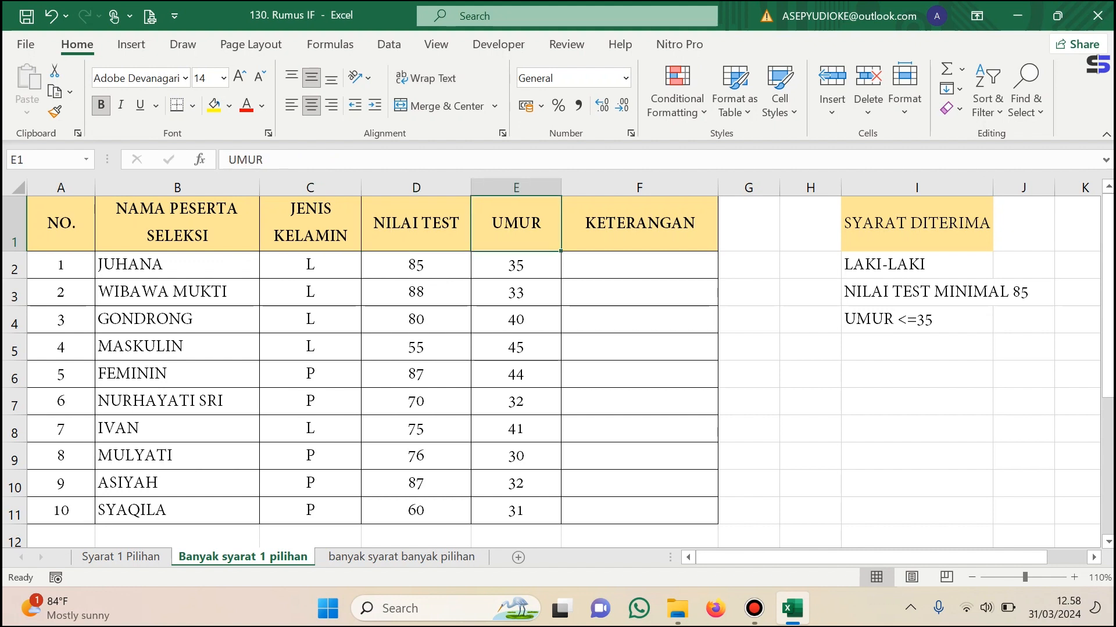
{"action": "left_click", "coordinate": [639, 224]}
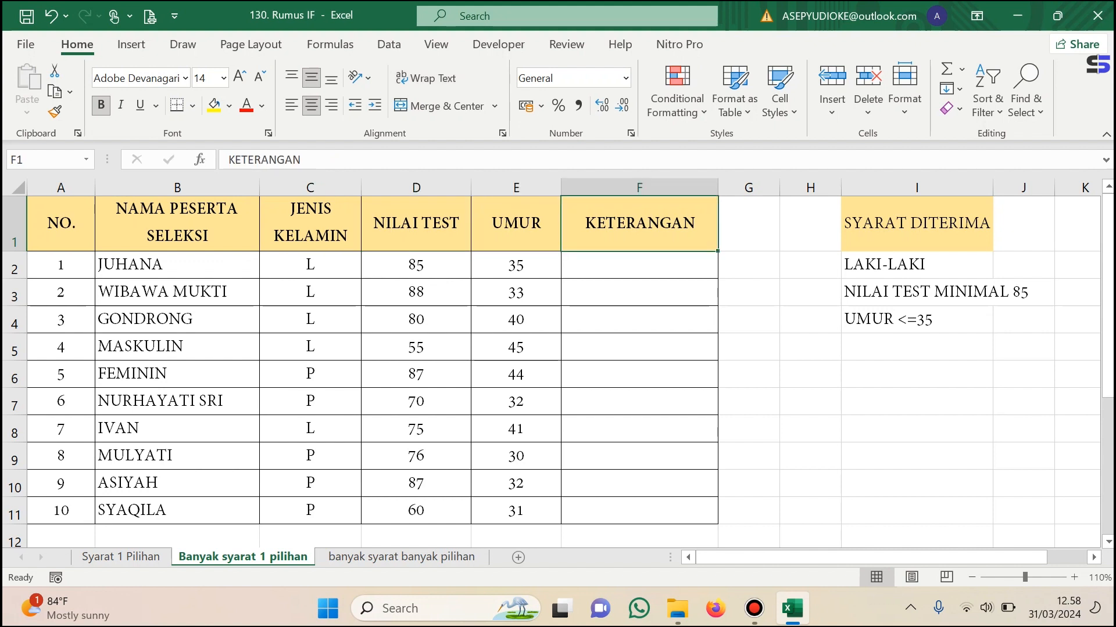
{"action": "left_click", "coordinate": [639, 265]}
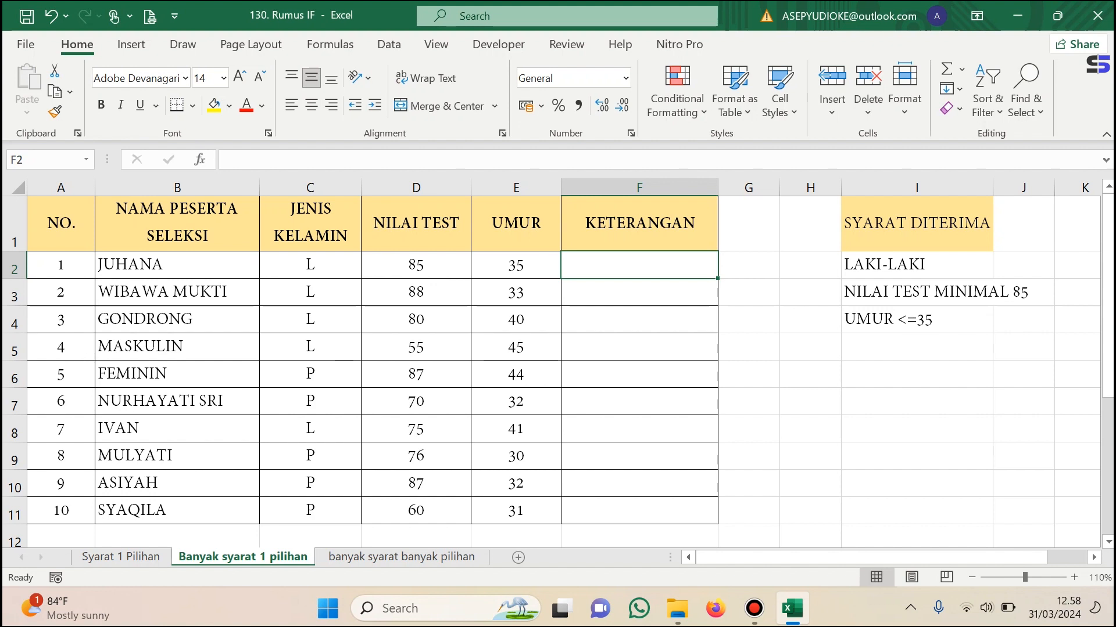
{"action": "left_click", "coordinate": [916, 224]}
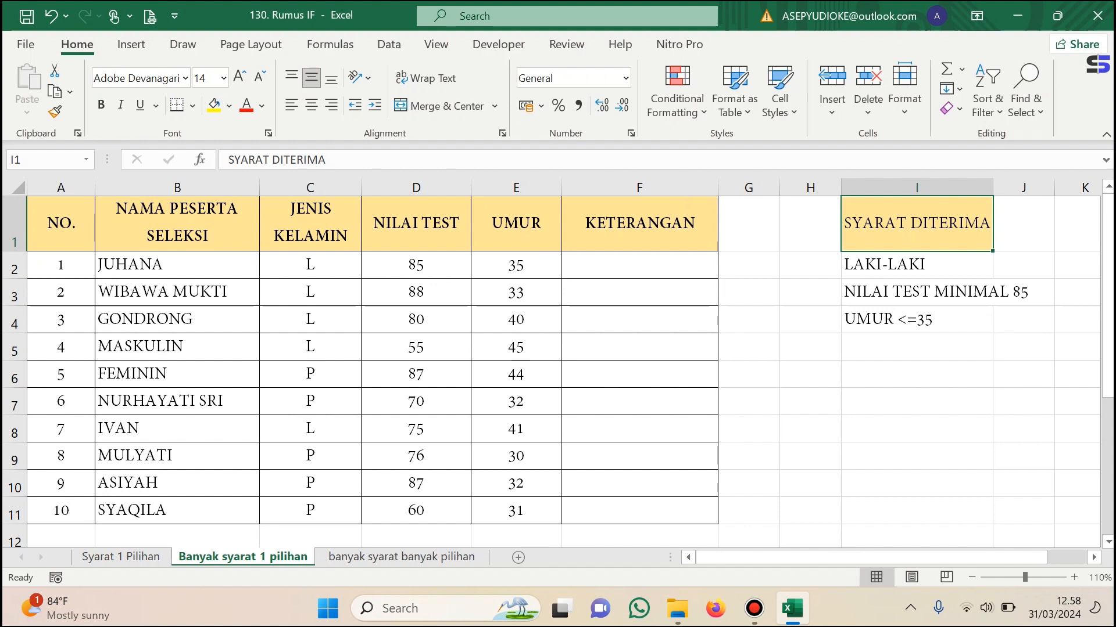
{"action": "left_click", "coordinate": [916, 265]}
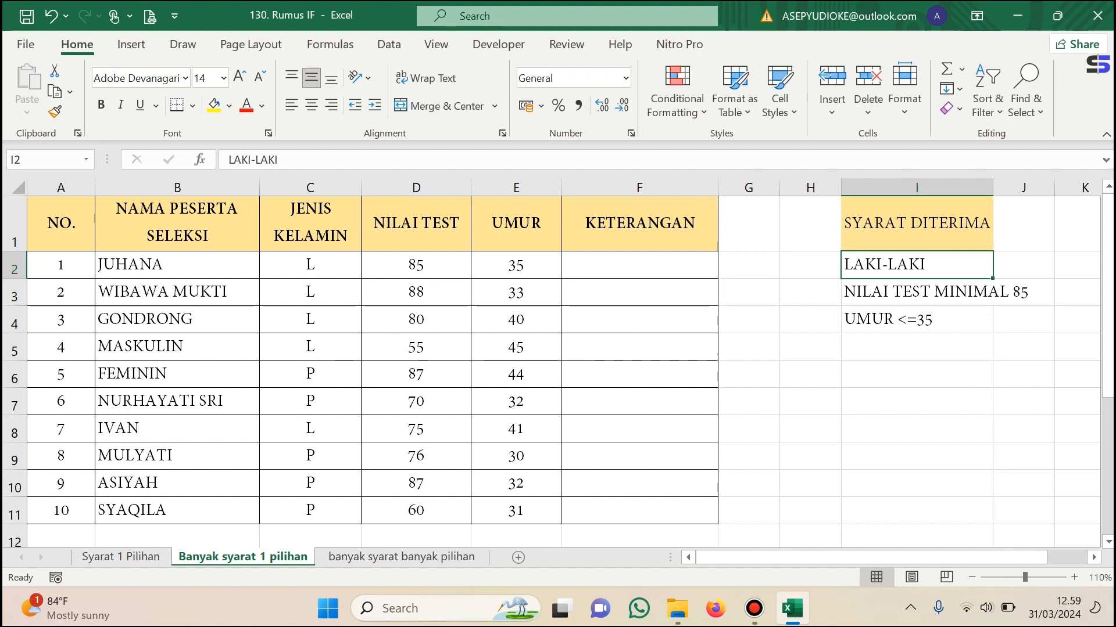
Begin the KETERANGAN formula in F2 with a nested IF and AND, using C2="L" as the first condition.
{"action": "left_click", "coordinate": [640, 265]}
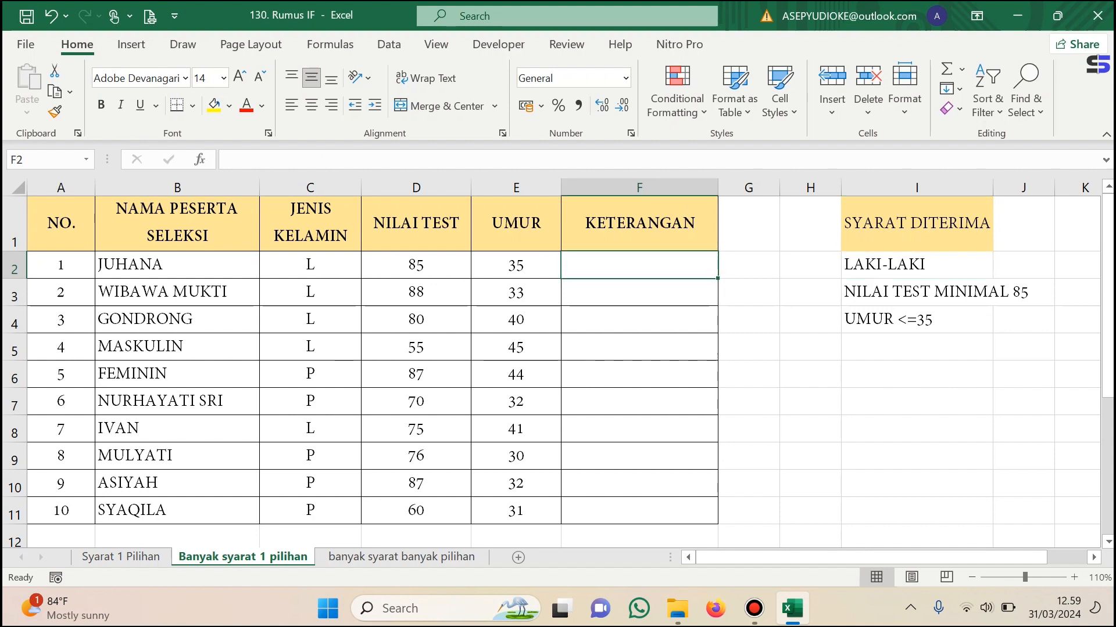
{"action": "type", "text": "="}
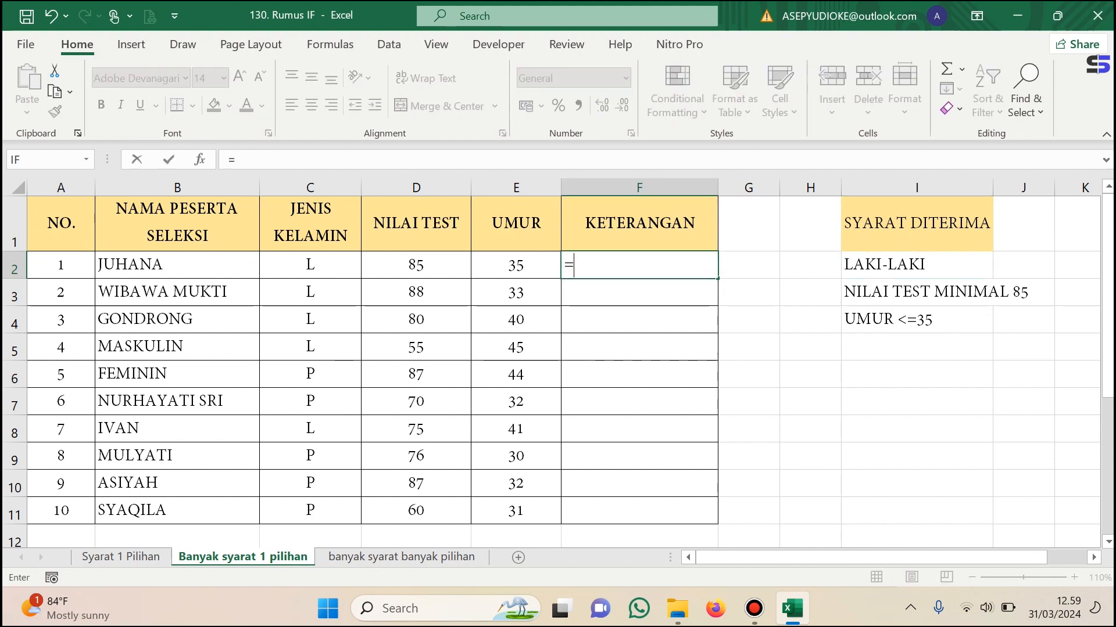
{"action": "type", "text": "I"}
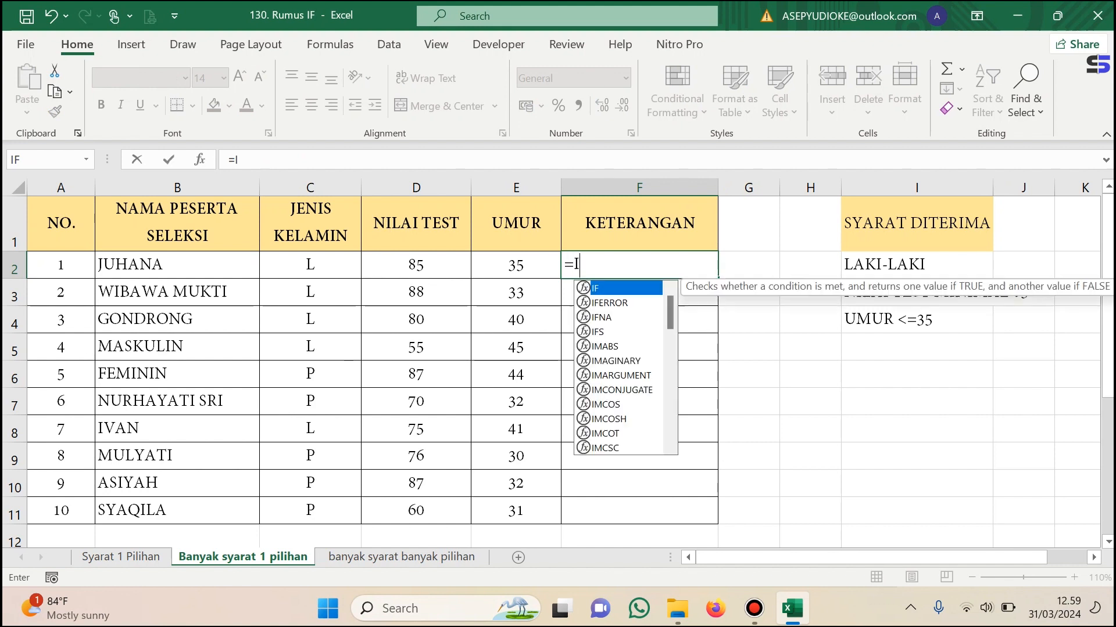
{"action": "type", "text": "F(AN"}
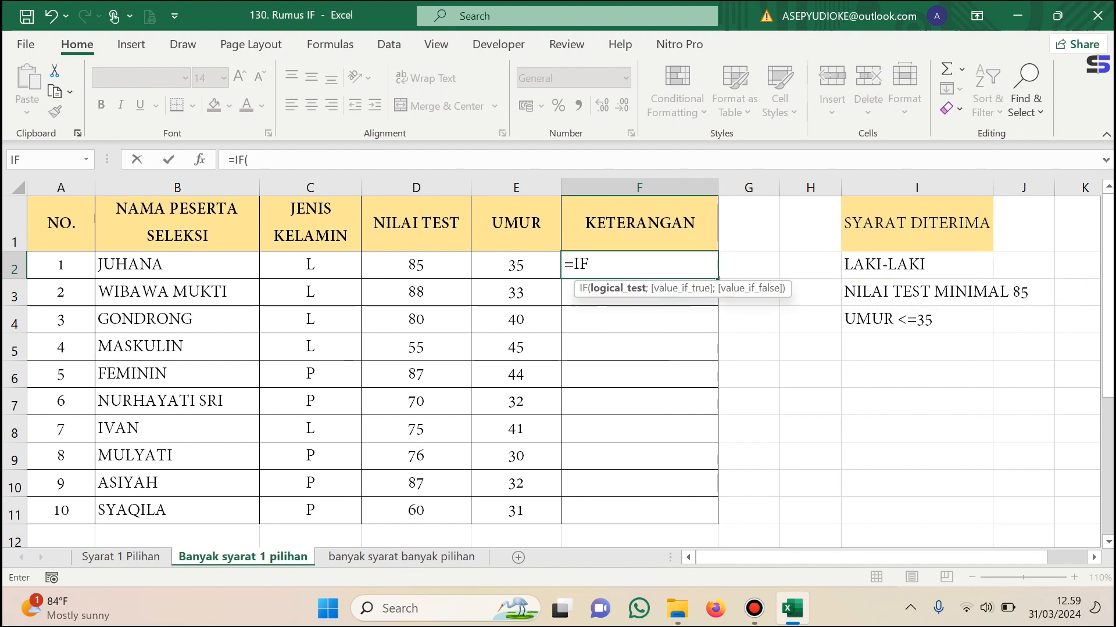
{"action": "type", "text": "D"}
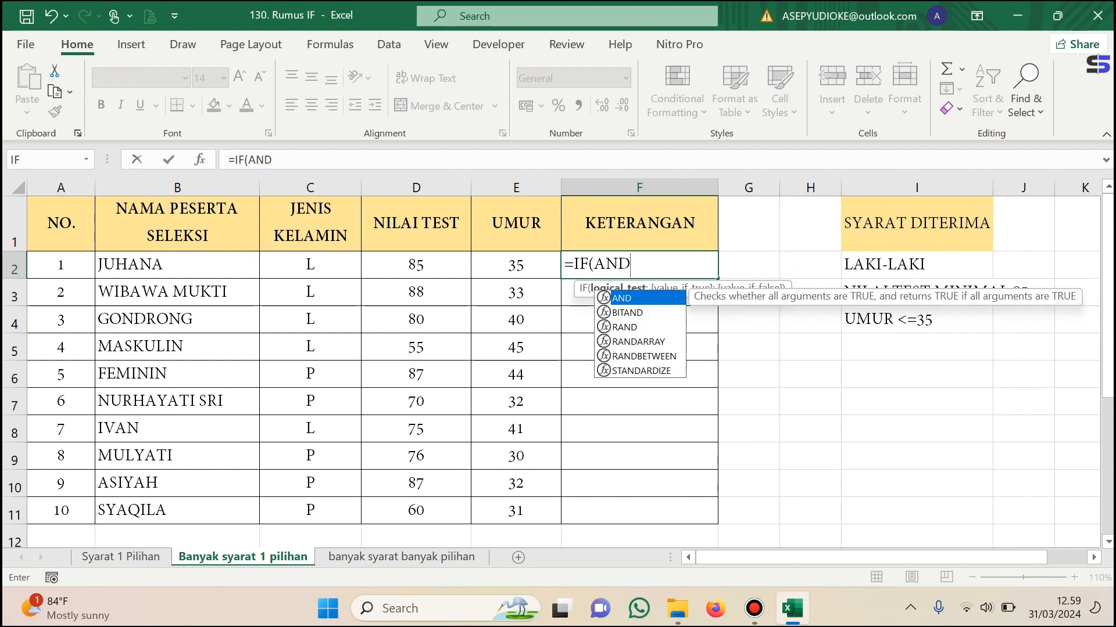
{"action": "type", "text": "("}
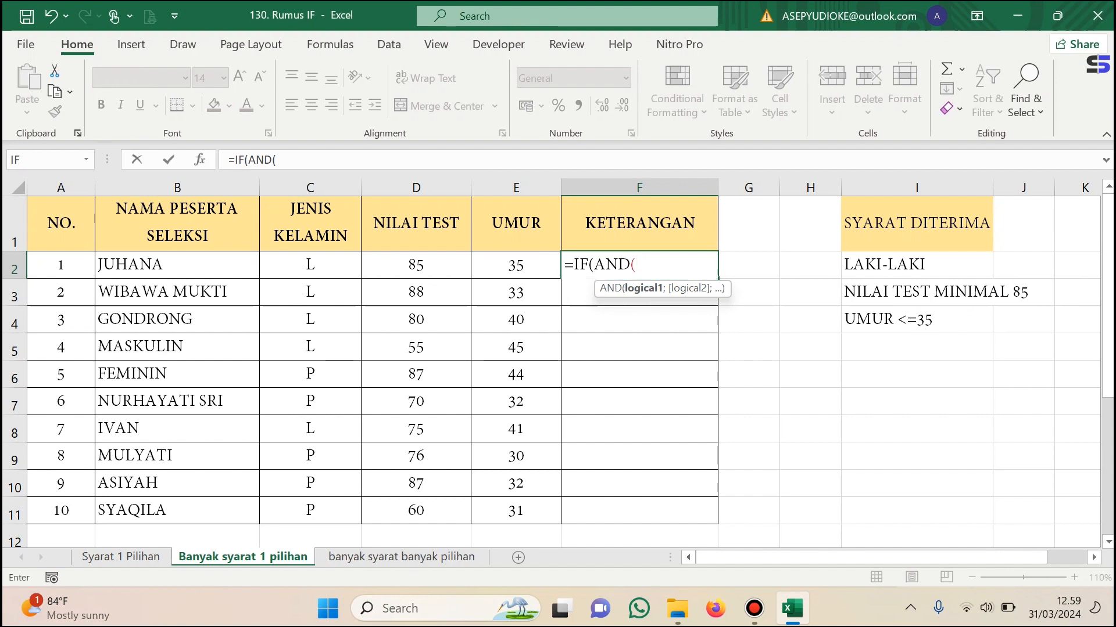
{"action": "left_click", "coordinate": [310, 265]}
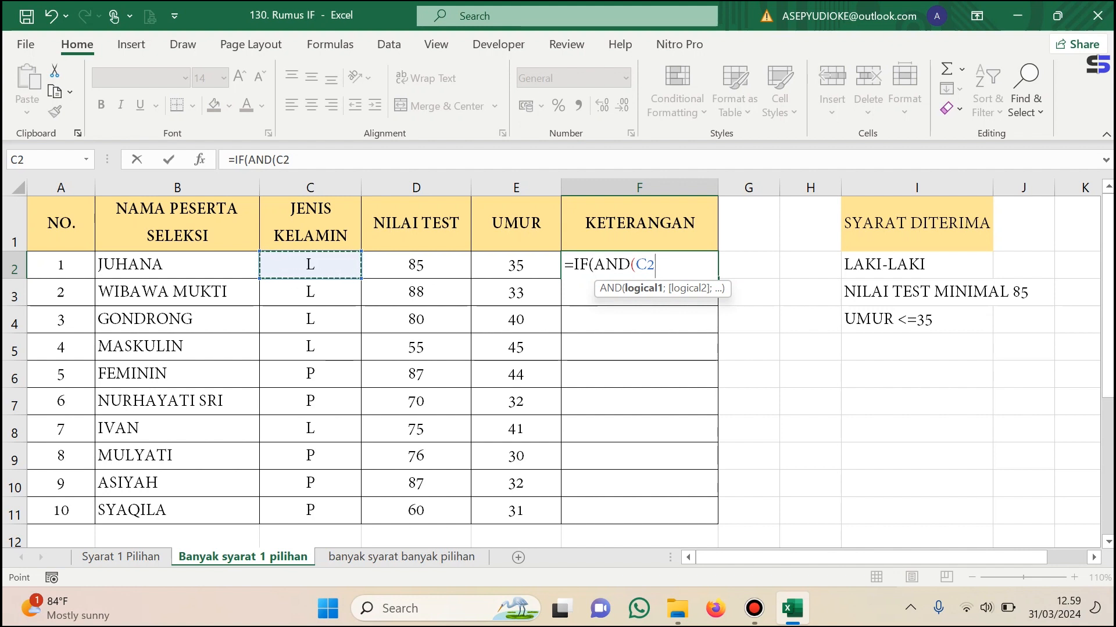
{"action": "type", "text": "=\""}
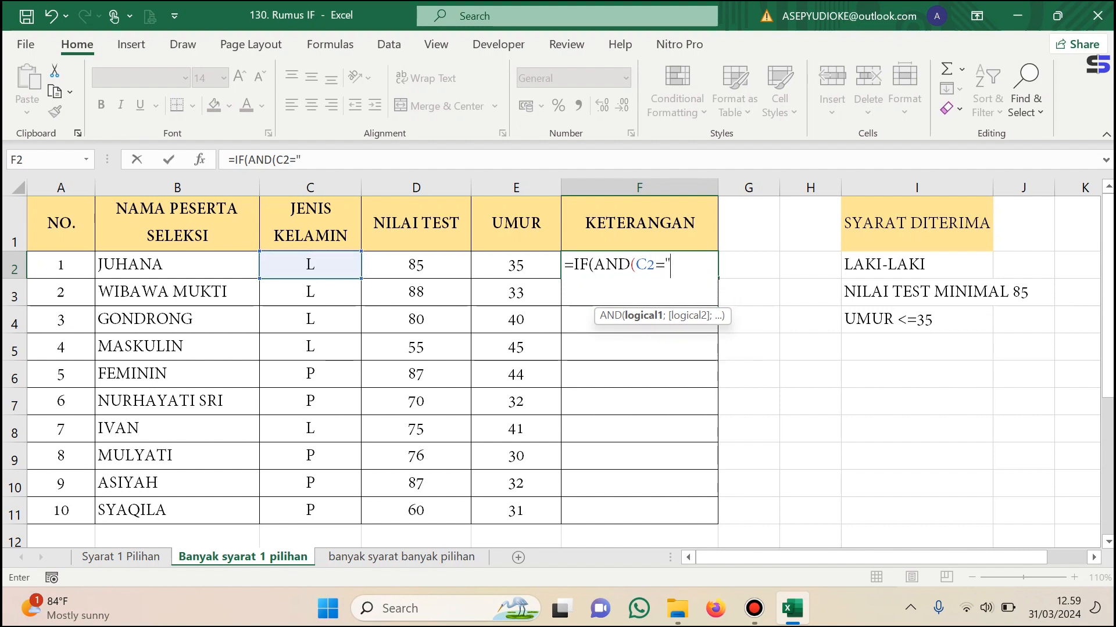
{"action": "type", "text": "L \";"}
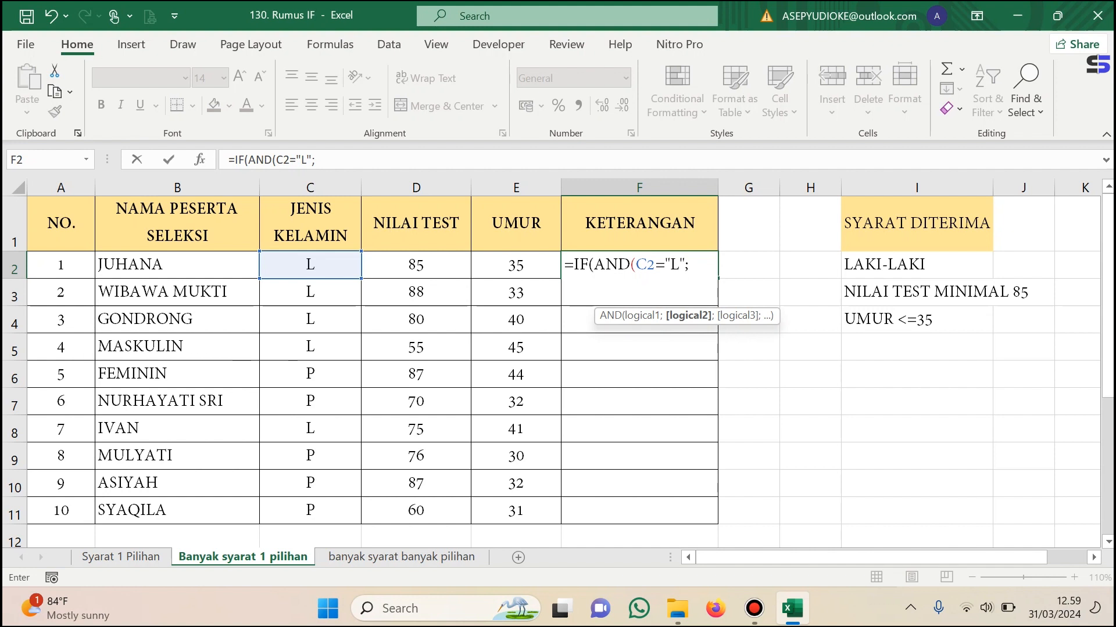
Add the test score condition D2>=85 as the second AND argument in the F2 formula.
{"action": "left_click", "coordinate": [416, 265]}
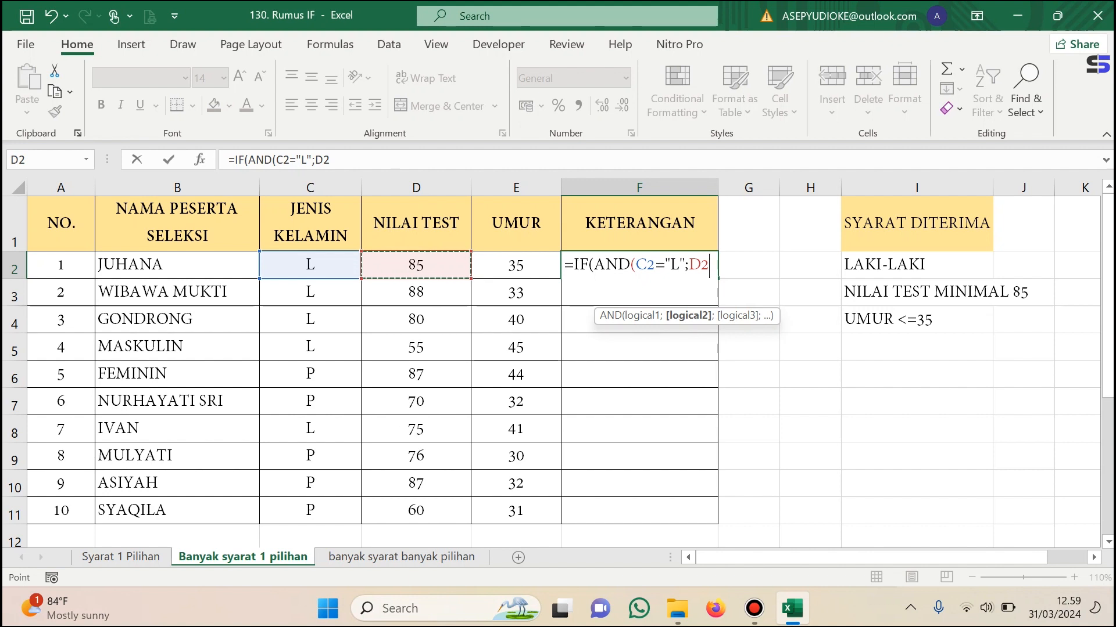
{"action": "type", "text": ">=85"}
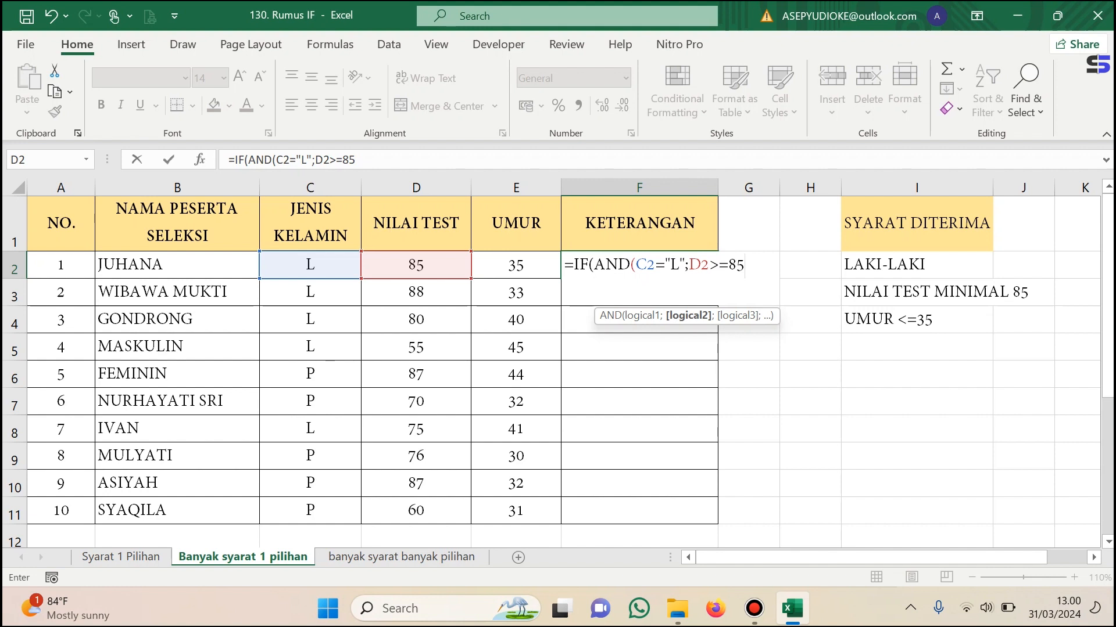
{"action": "type", "text": ";"}
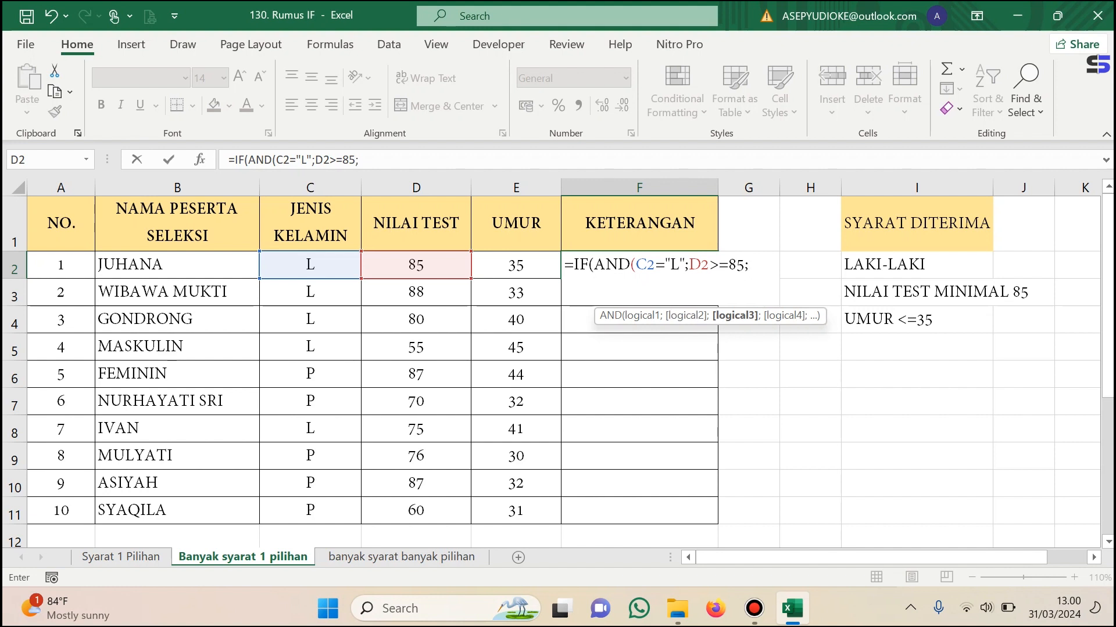
{"action": "type", "text": "AND"}
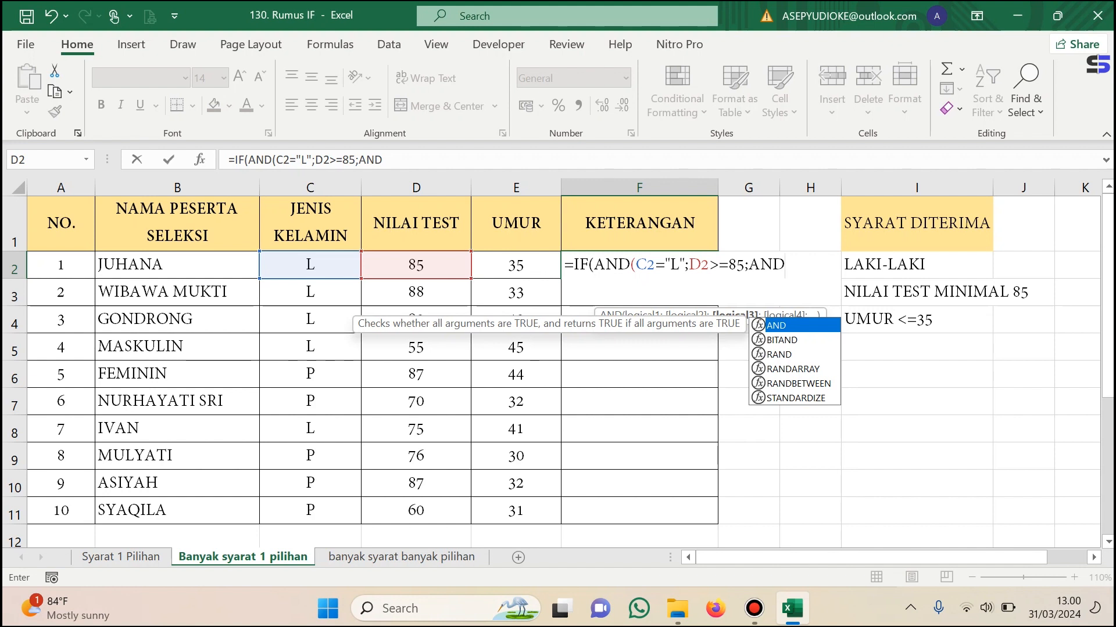
{"action": "type", "text": "("}
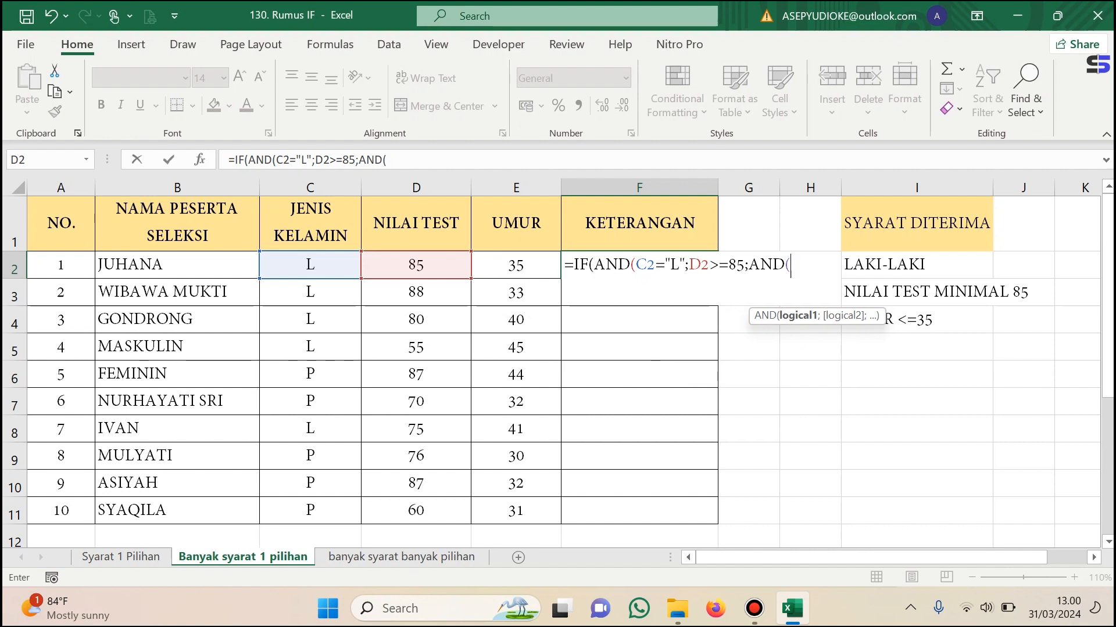
Add the age condition AND(E2<=35) as the third argument in the F2 formula and close the outer AND.
{"action": "key", "text": "Left"}
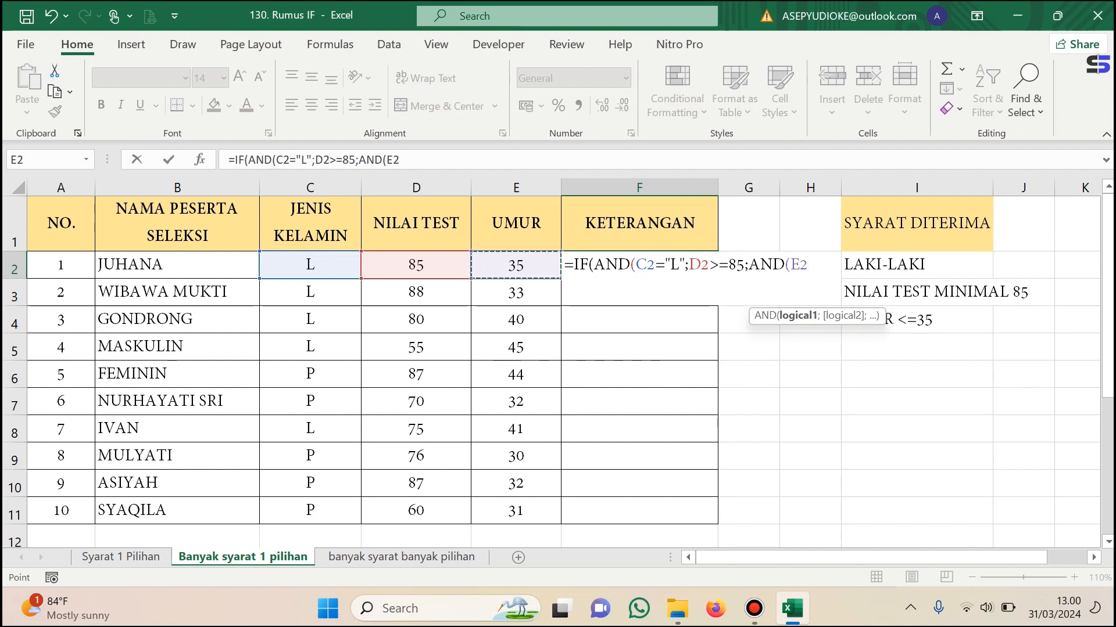
{"action": "type", "text": "<=33"}
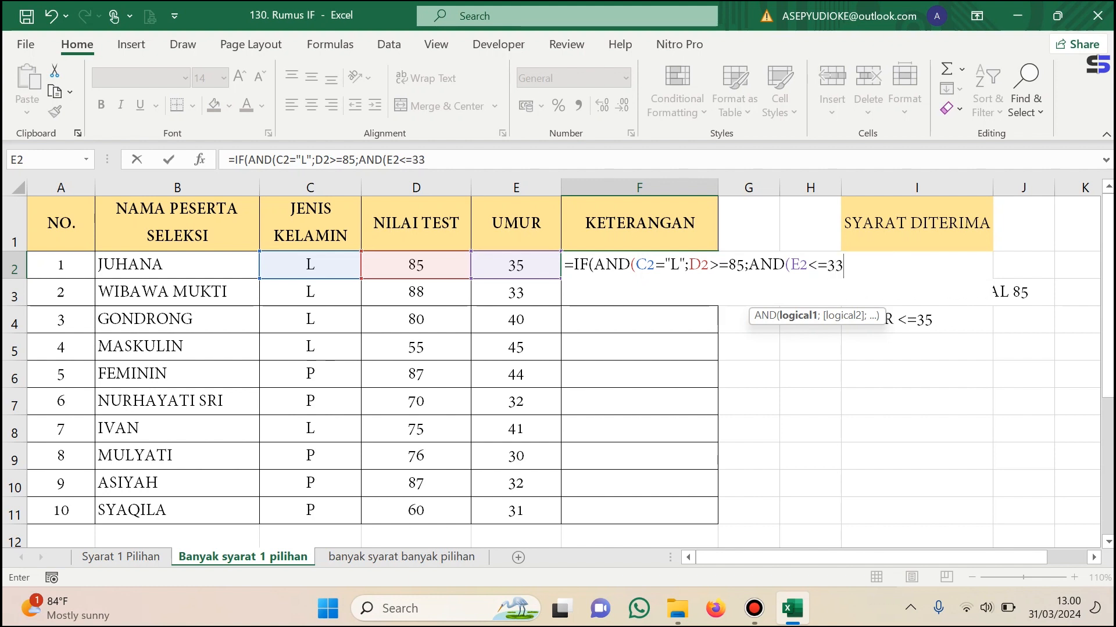
{"action": "key", "text": "BackSpace"}
{"action": "type", "text": "5)"}
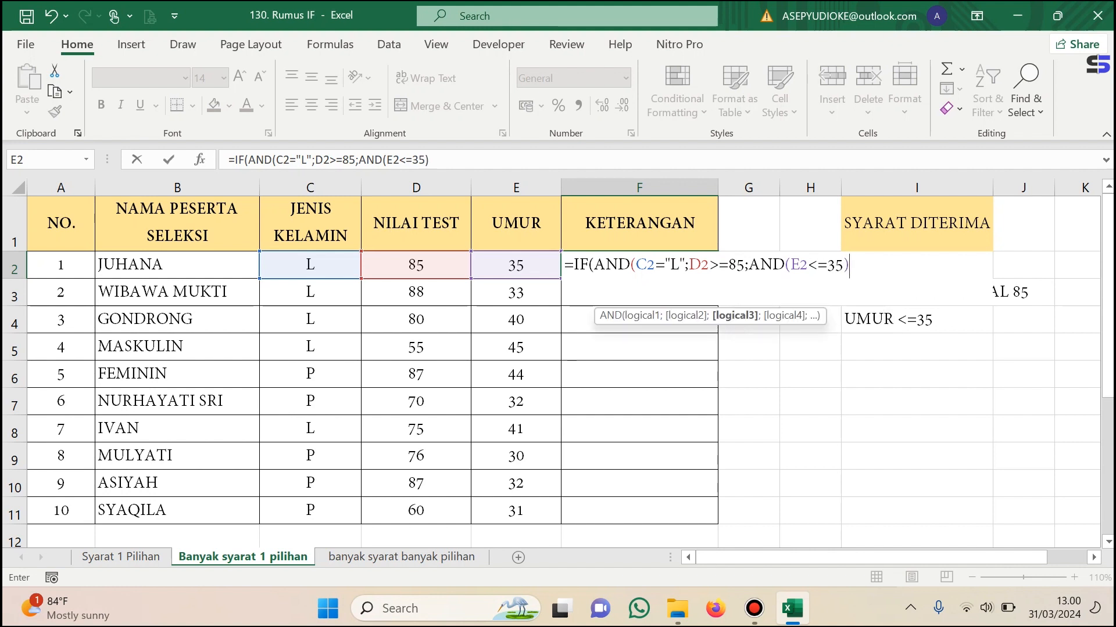
{"action": "type", "text": ")"}
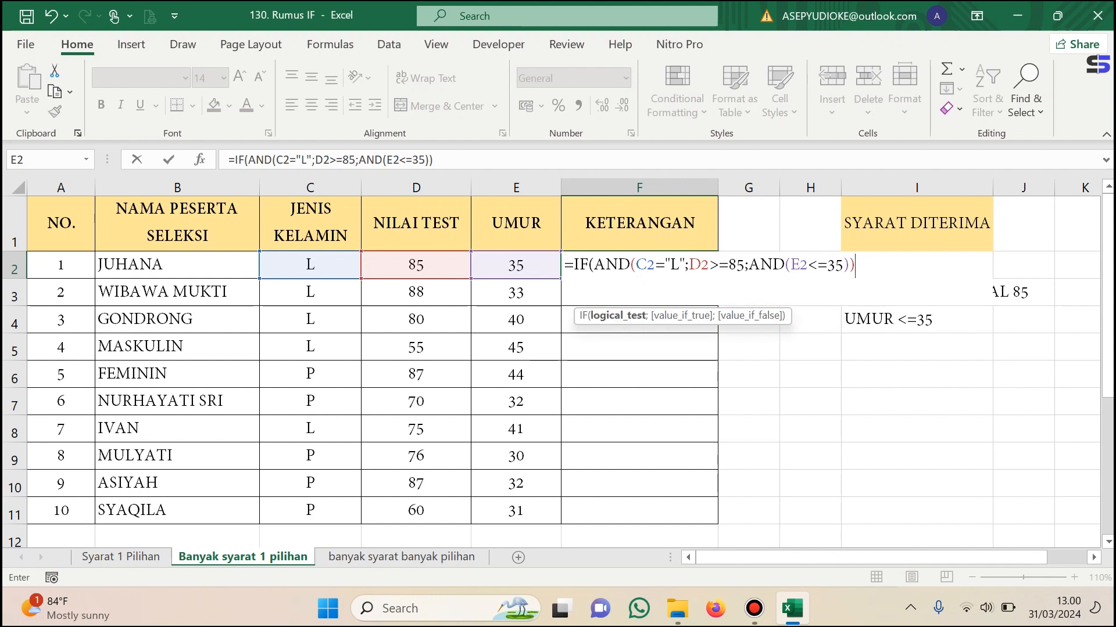
{"action": "type", "text": ";"}
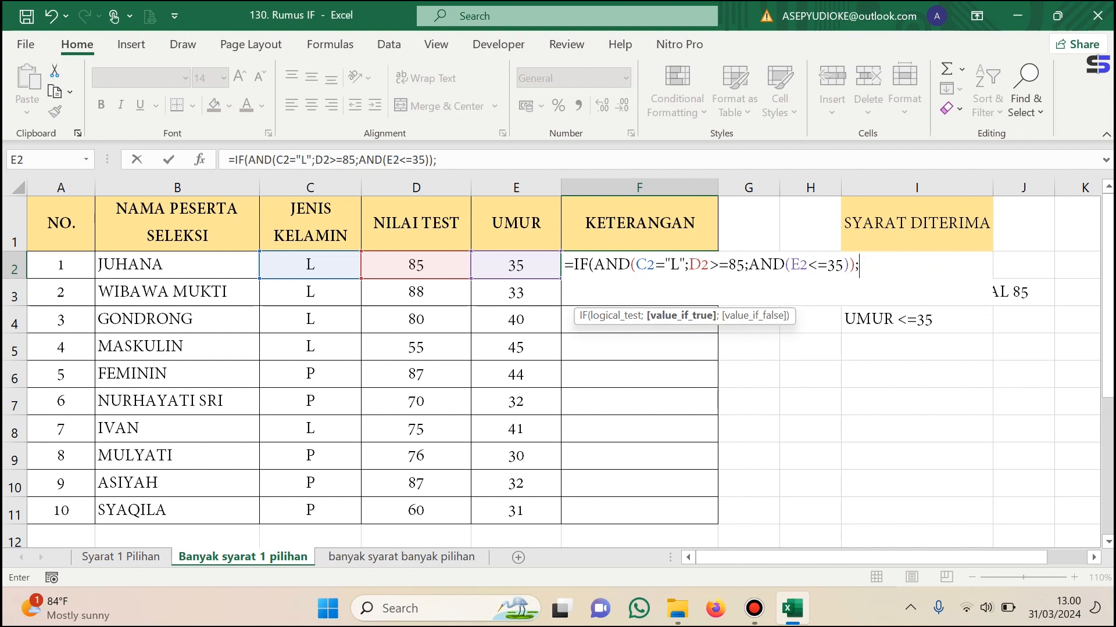
{"action": "type", "text": "\"DITERIMA"}
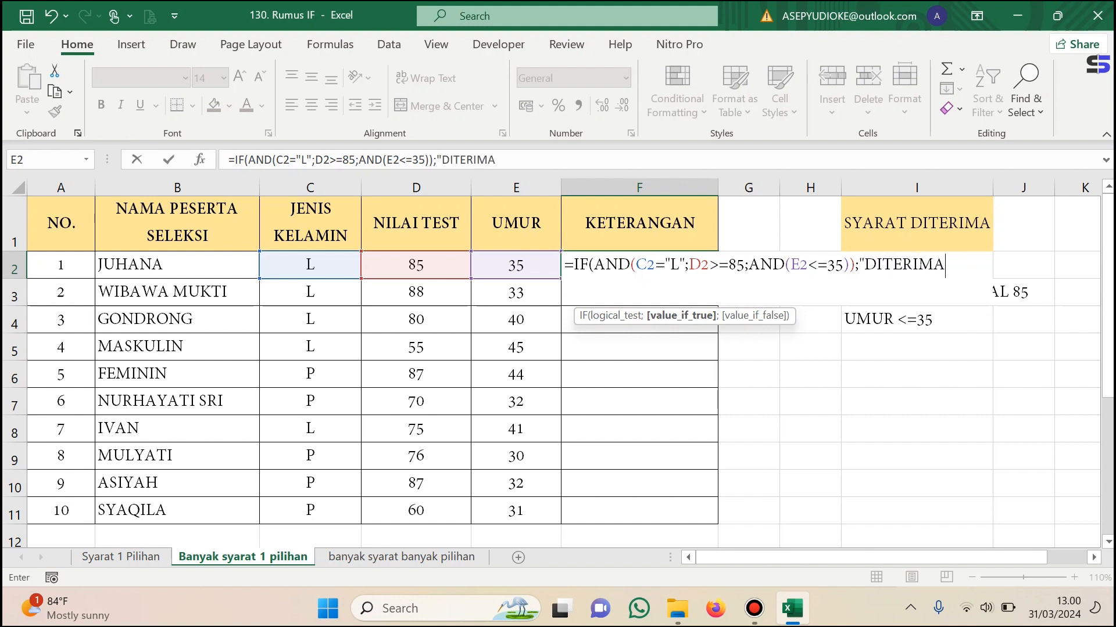
{"action": "type", "text": "\";"}
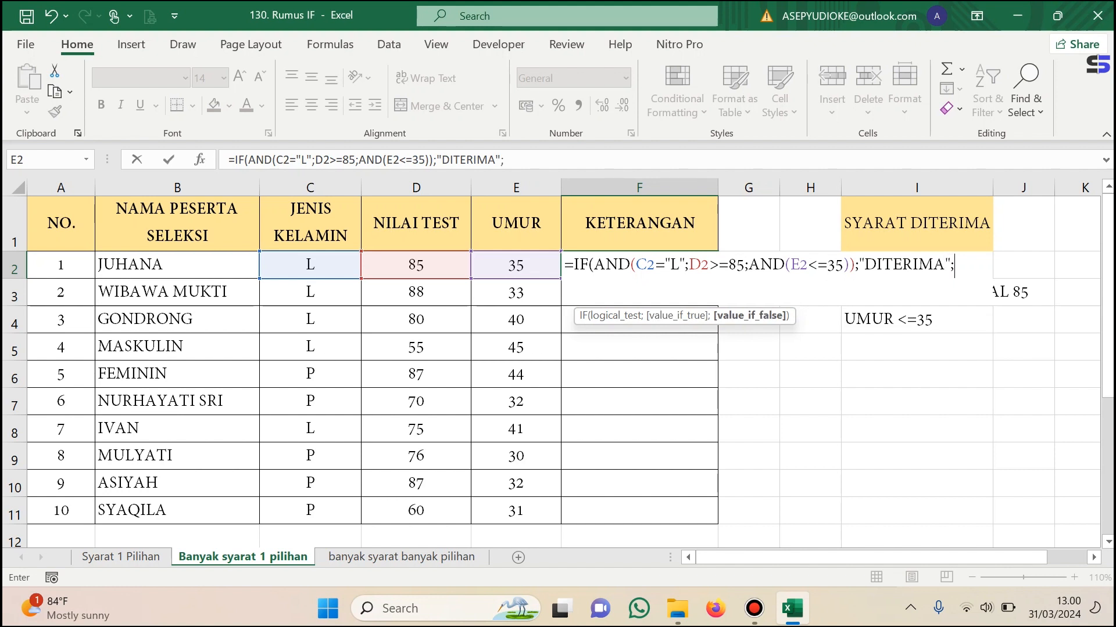
{"action": "type", "text": "\"TIDAK DITERIMA"}
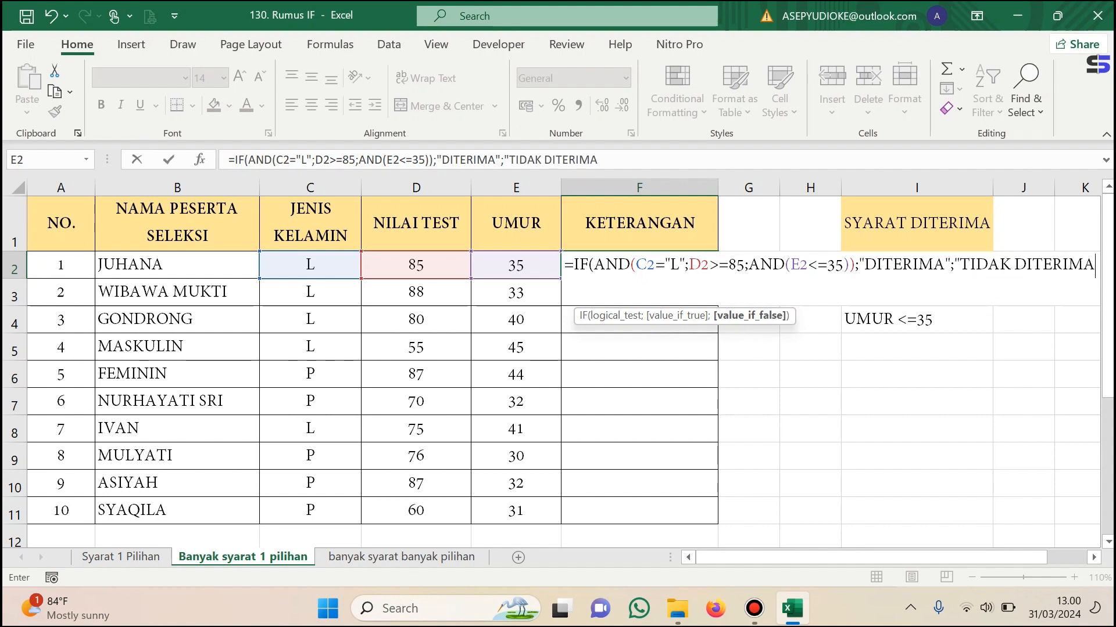
{"action": "type", "text": "\")"}
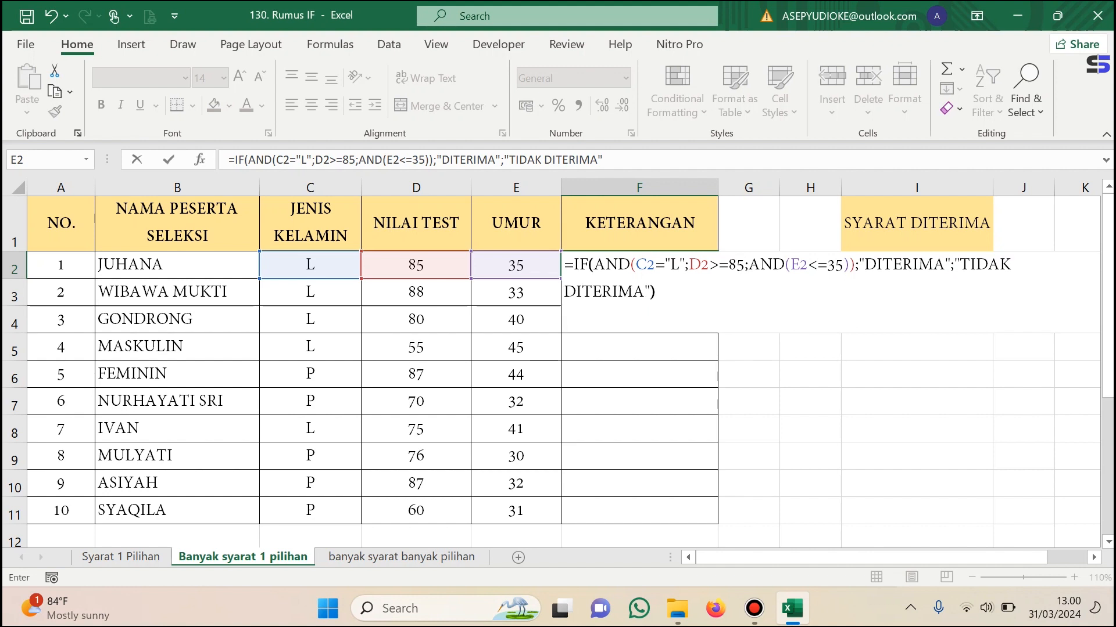
Finish the F2 formula with "DITERIMA" as the true result and "TIDAK DITERIMA" as the false result.
{"action": "key", "text": "Return"}
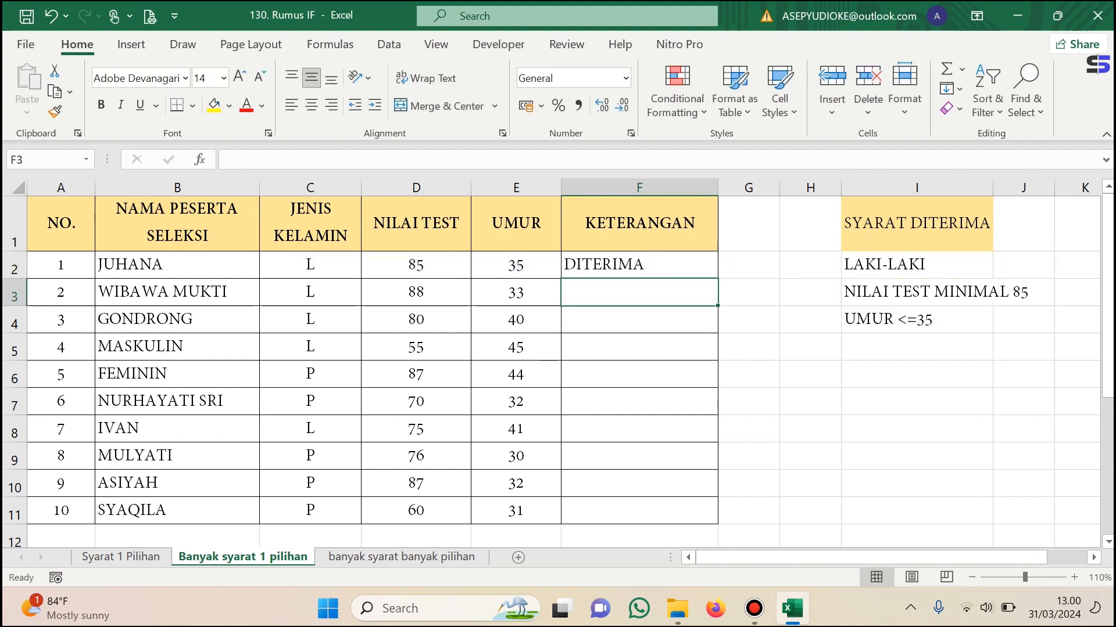
Check the first participant's data against the SYARAT DITERIMA criteria and fill the F2 formula down through F11.
{"action": "left_click", "coordinate": [639, 265]}
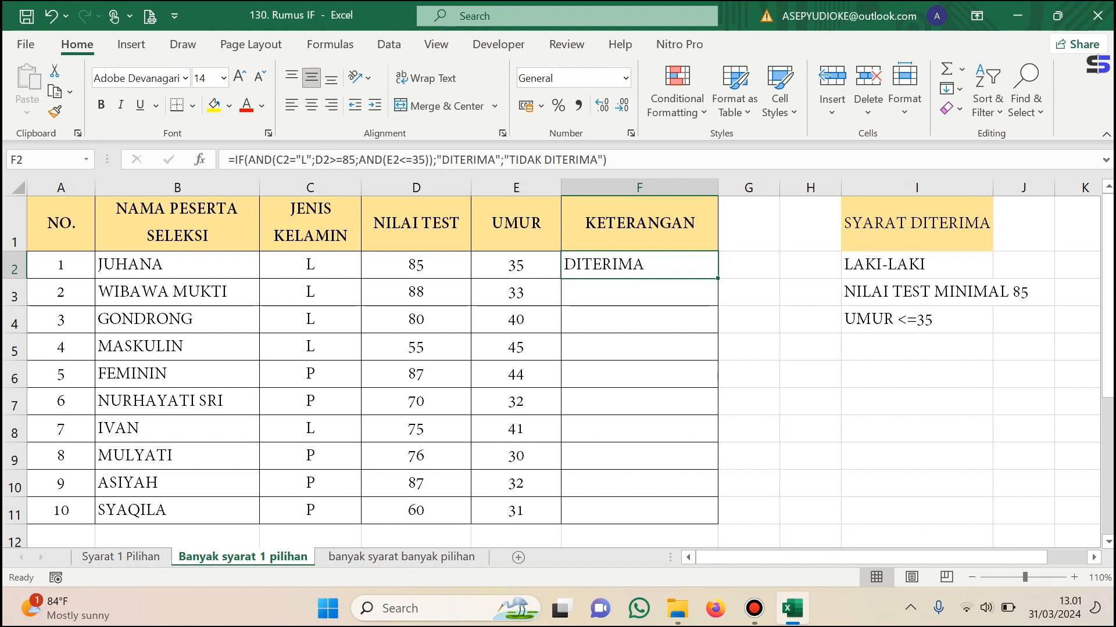
{"action": "left_click", "coordinate": [916, 264]}
{"action": "left_click", "coordinate": [416, 265]}
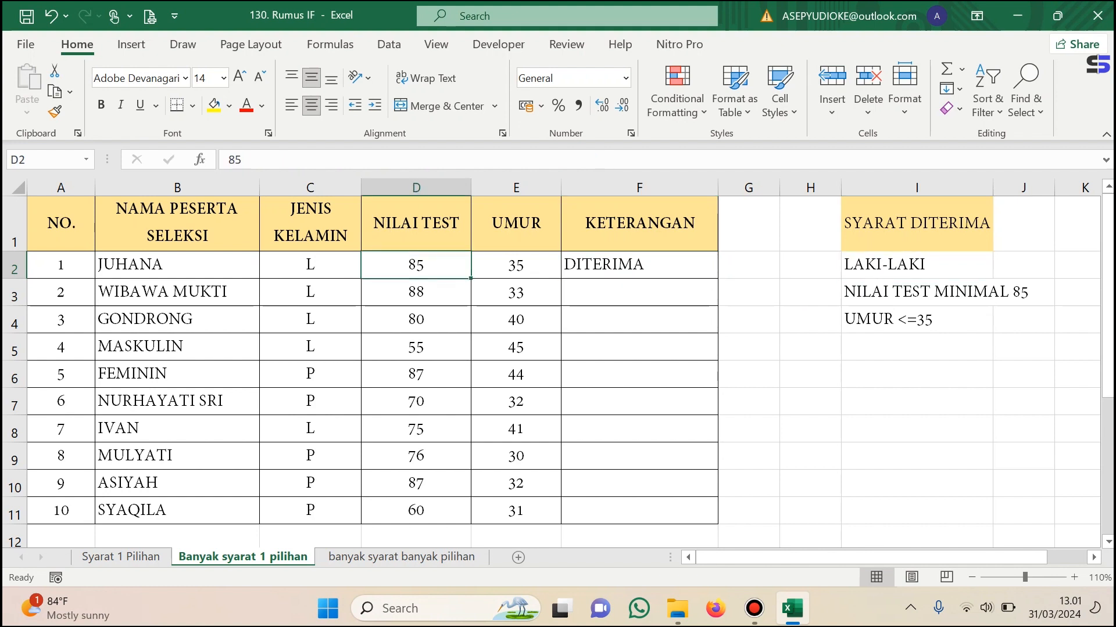
{"action": "left_click", "coordinate": [916, 292]}
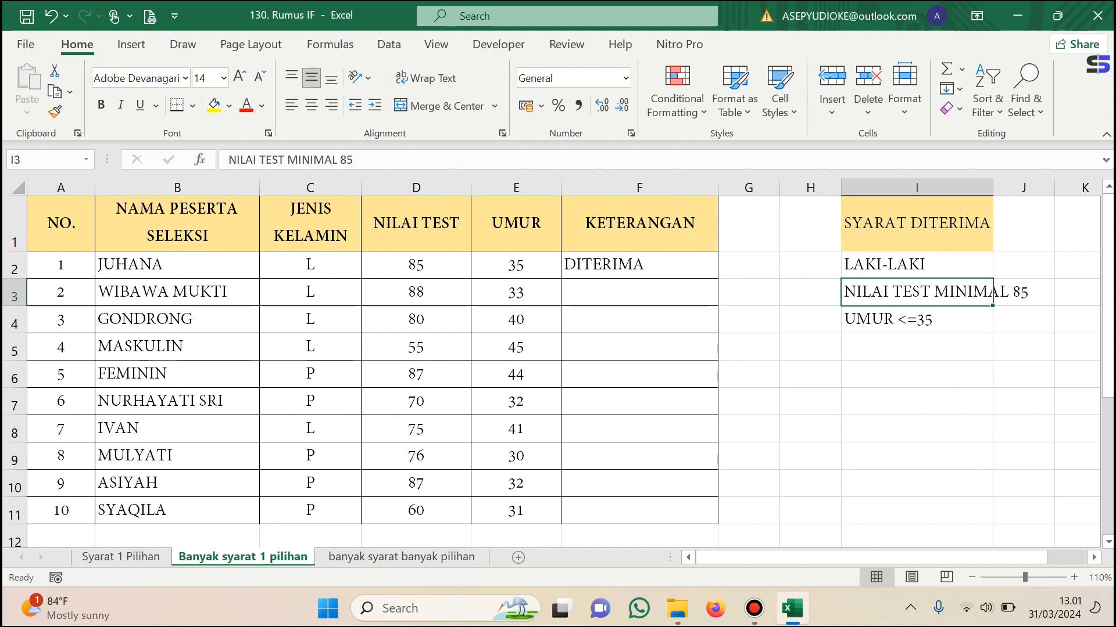
{"action": "left_click", "coordinate": [916, 319]}
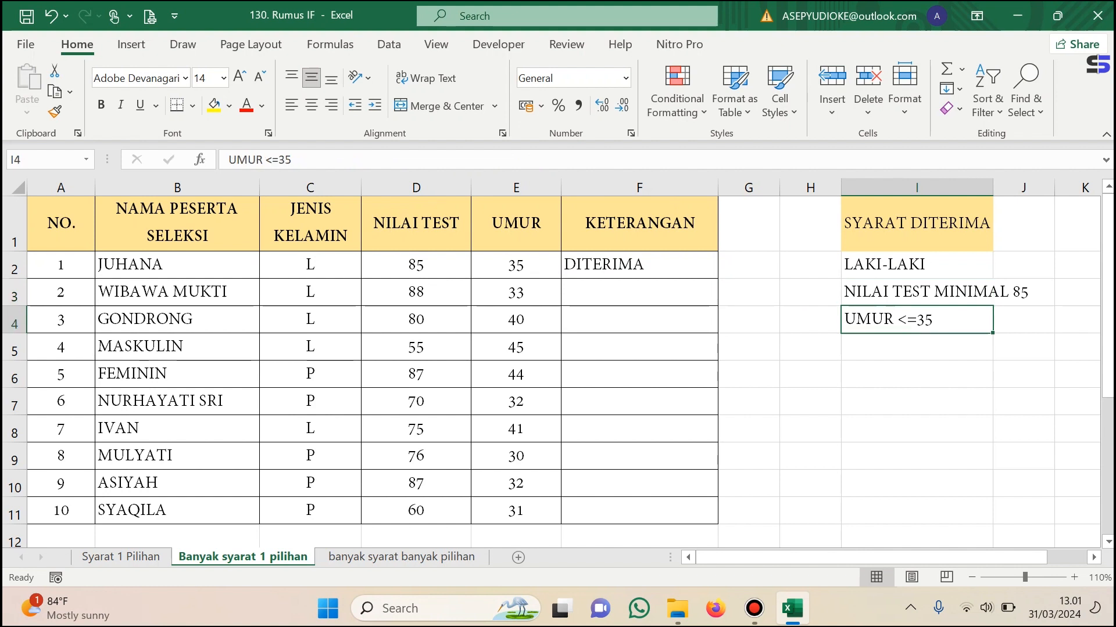
{"action": "left_click", "coordinate": [640, 265]}
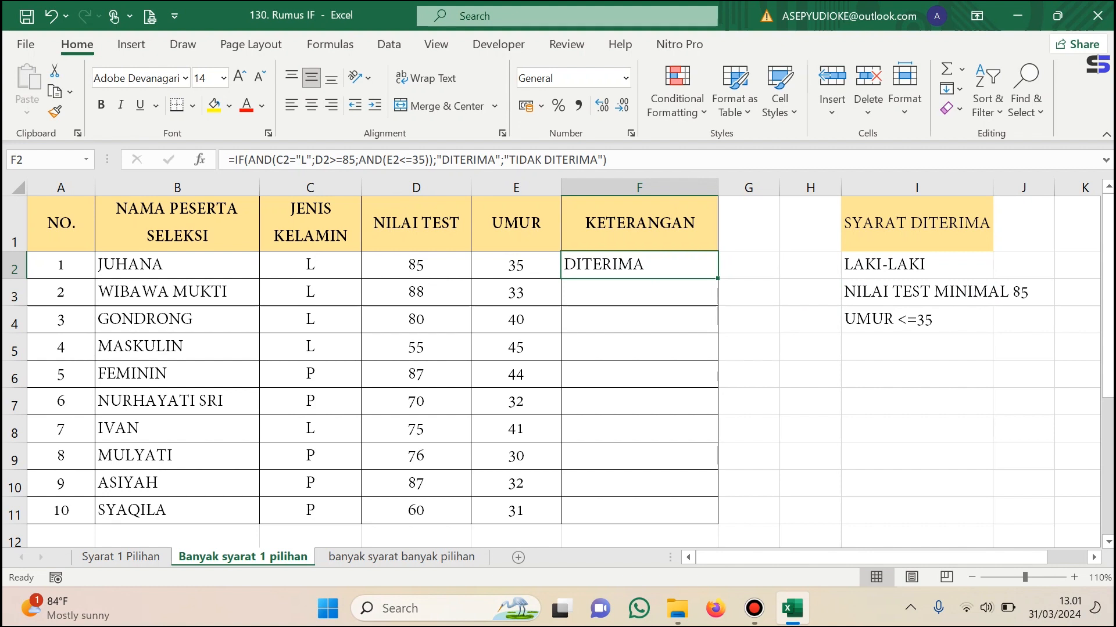
{"action": "double_click", "coordinate": [717, 279]}
{"action": "left_click", "coordinate": [810, 402]}
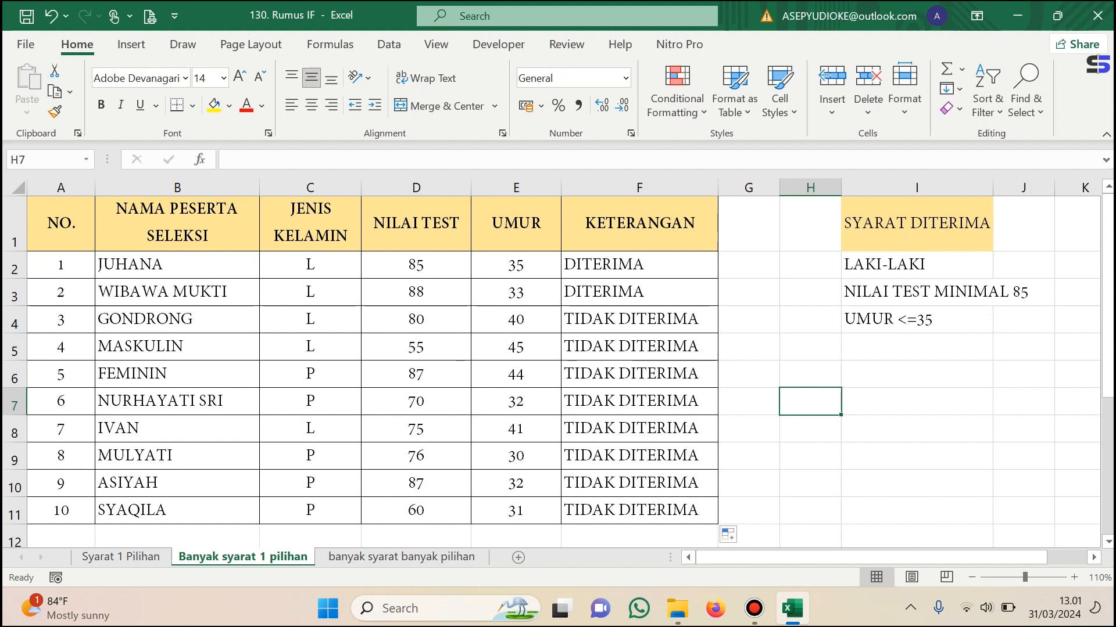
Compare the gender, test score and age of the participants in rows 3 and 4 with the SYARAT DITERIMA criteria.
{"action": "left_click", "coordinate": [177, 293]}
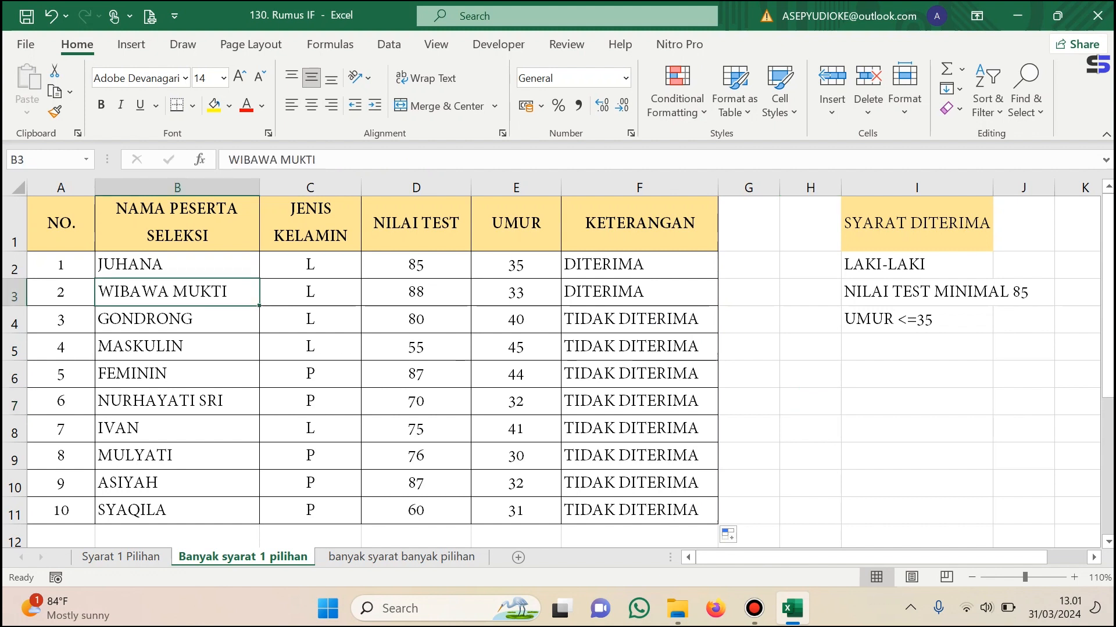
{"action": "left_click", "coordinate": [311, 320]}
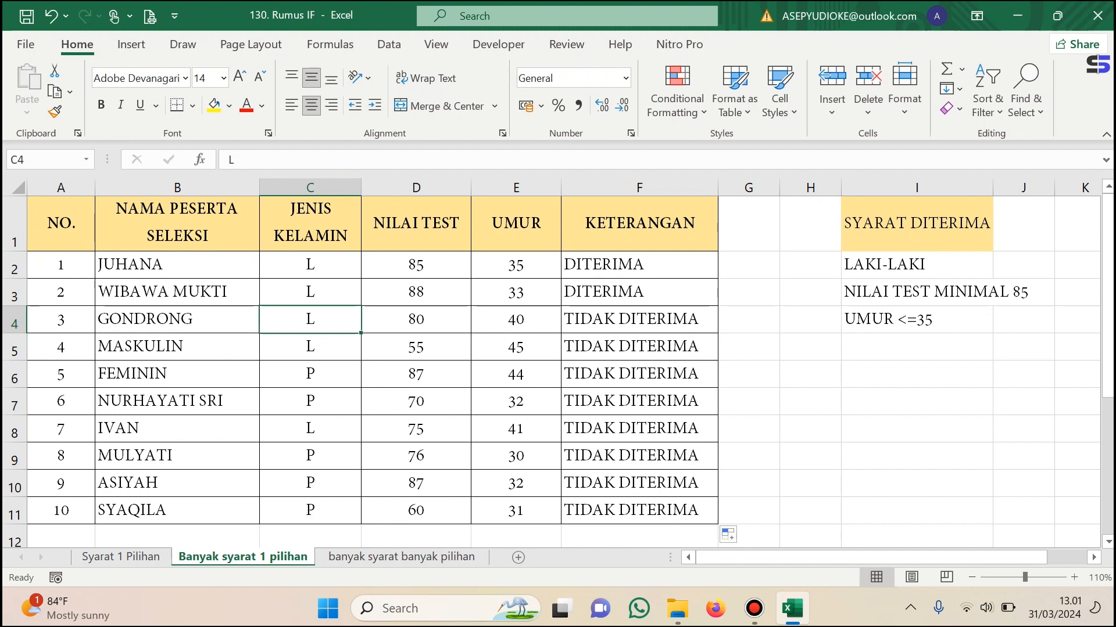
{"action": "left_click", "coordinate": [917, 265]}
{"action": "left_click", "coordinate": [416, 320]}
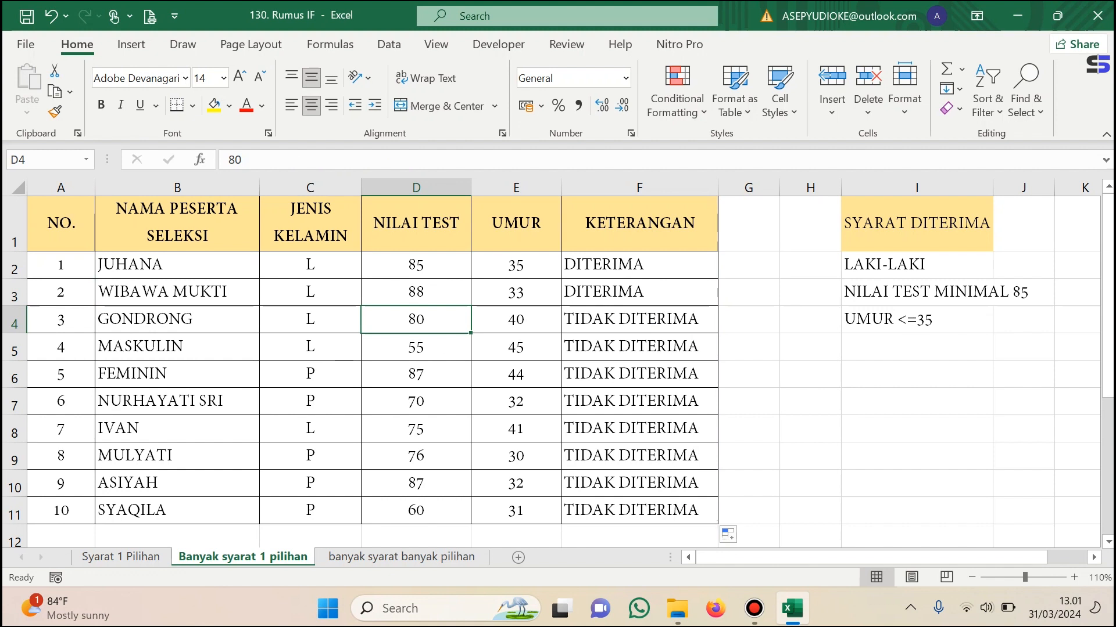
{"action": "left_click", "coordinate": [516, 320]}
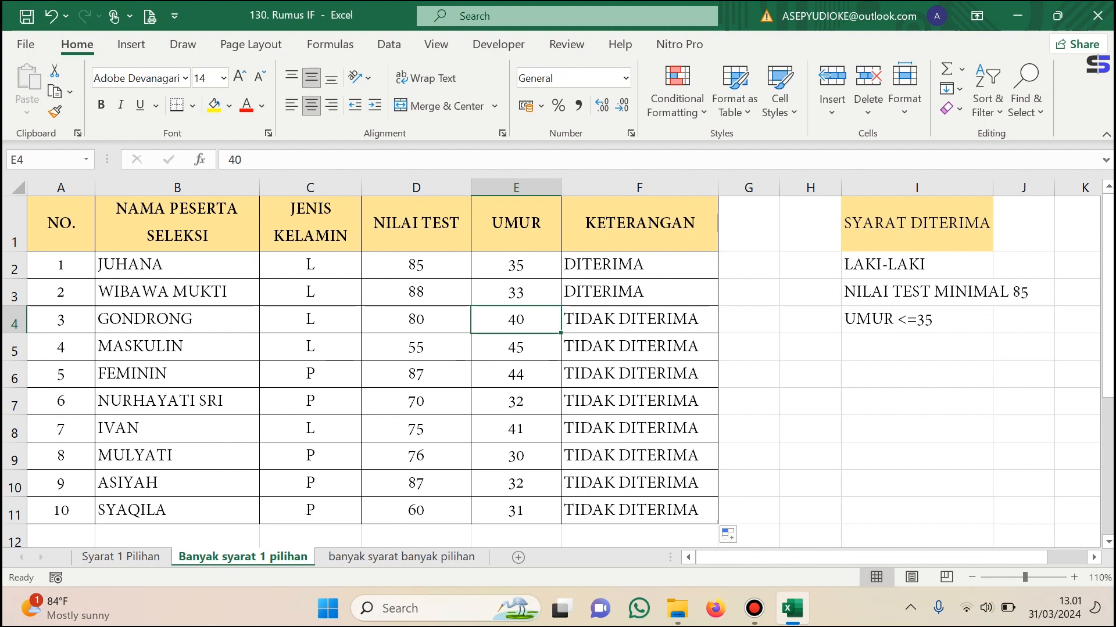
Switch to the "banyak syarat banyak pilihan" sheet and examine the NO., NILAI and PREDIKAT column headings.
{"action": "key", "text": "ctrl+Page_Down"}
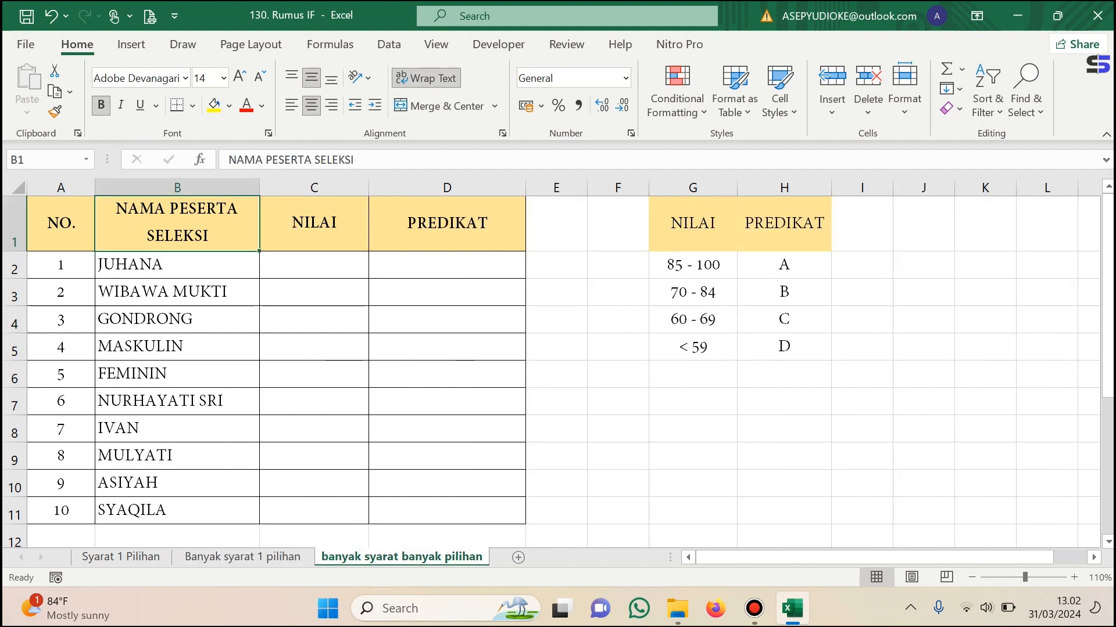
{"action": "left_click", "coordinate": [61, 224]}
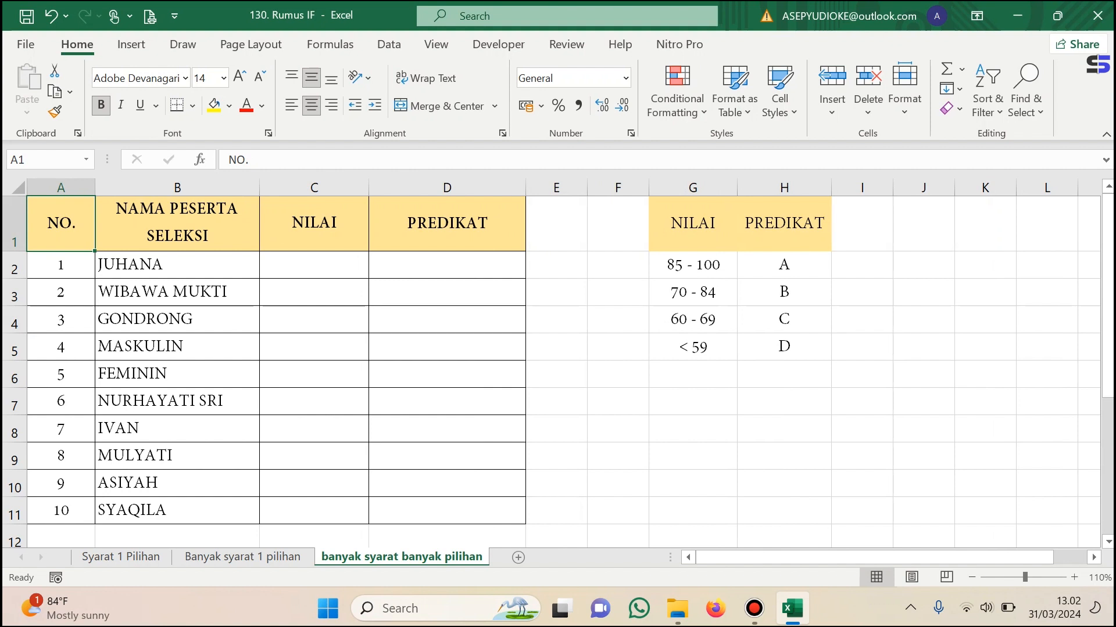
{"action": "left_click", "coordinate": [314, 224]}
{"action": "left_click", "coordinate": [447, 223]}
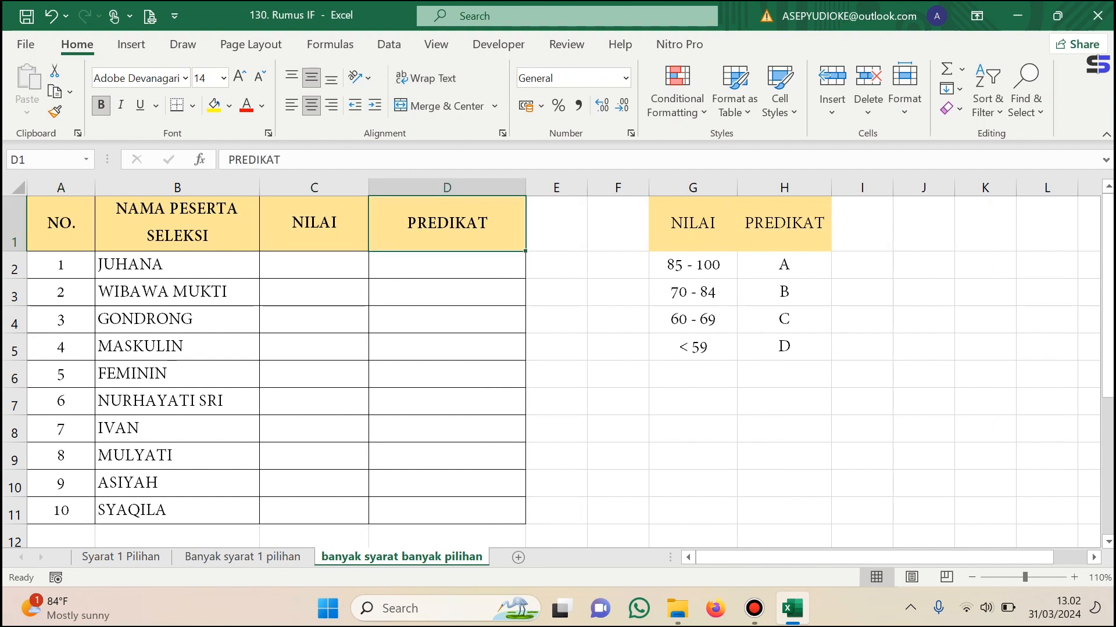
Enter the scores 78, 65, 88 and 90 for the first four participants in C2:C5 of the NILAI column.
{"action": "left_click", "coordinate": [315, 265]}
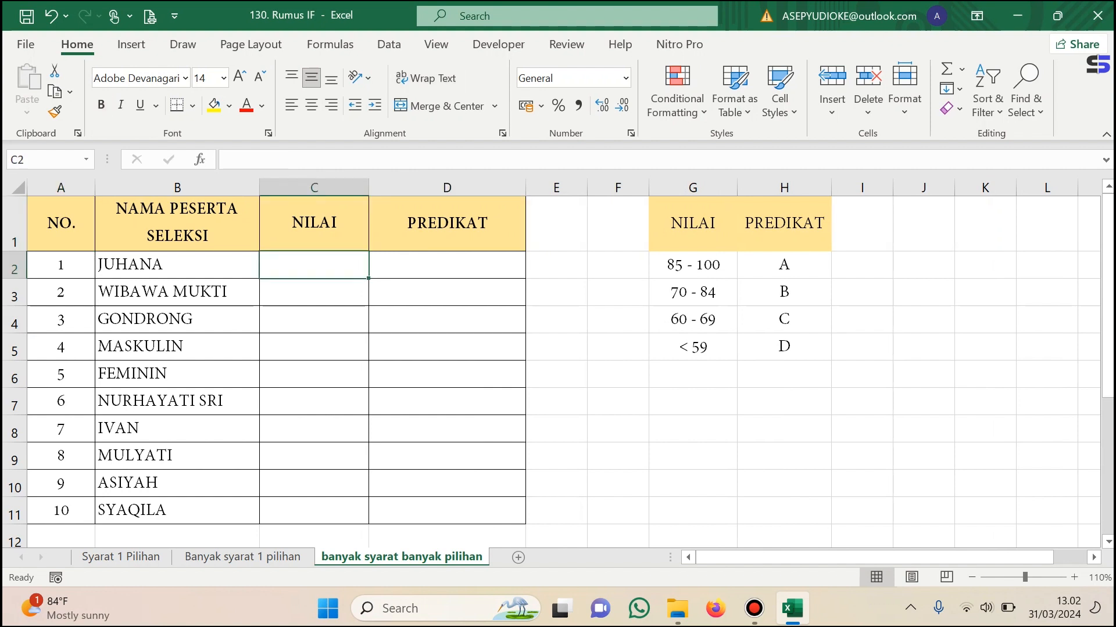
{"action": "type", "text": "78"}
{"action": "key", "text": "ctrl+Return"}
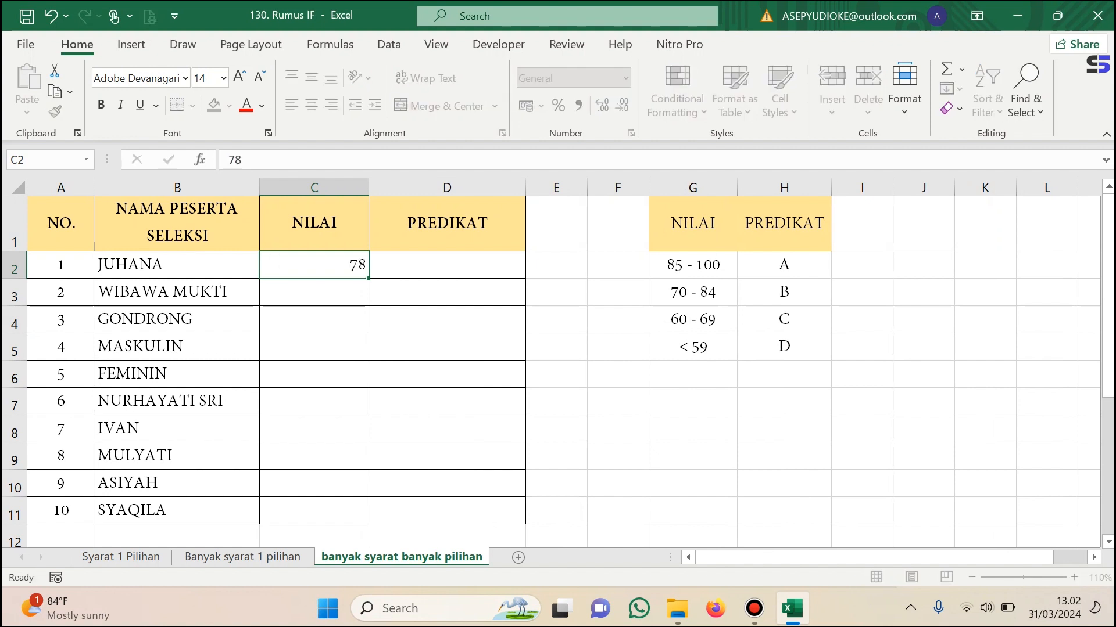
{"action": "key", "text": "Return"}
{"action": "type", "text": "65"}
{"action": "key", "text": "Return"}
{"action": "type", "text": "88"}
{"action": "key", "text": "Return"}
{"action": "type", "text": "90"}
{"action": "key", "text": "ctrl+Return"}
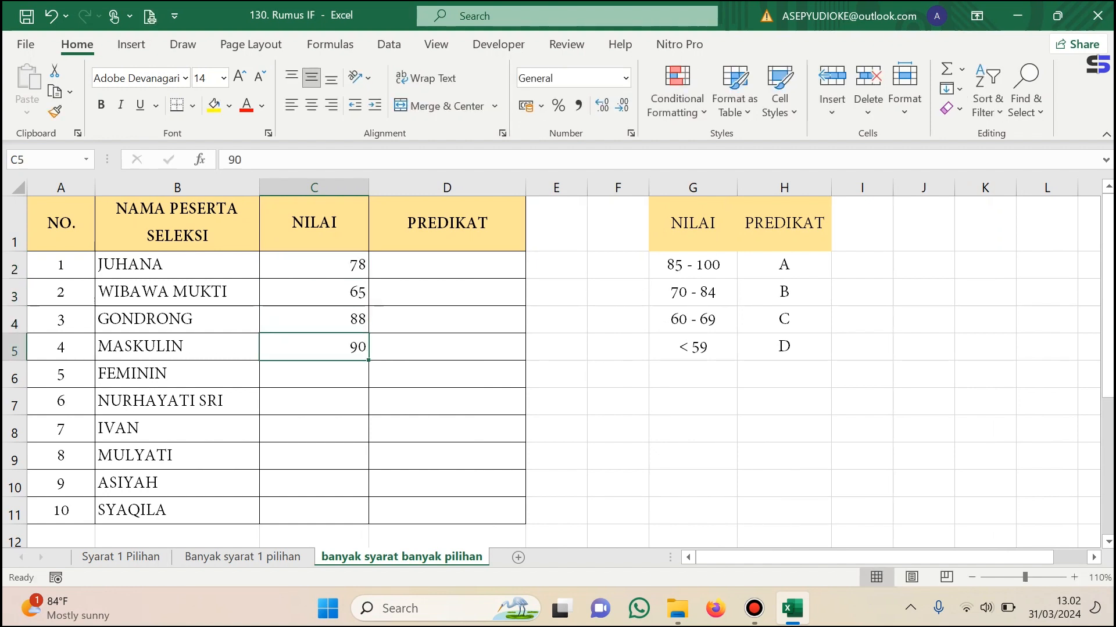
Enter the NILAI scores 55 and 60 for participants 5 and 6 in C6:C7.
{"action": "key", "text": "Down"}
{"action": "type", "text": "5"}
{"action": "key", "text": "Return"}
{"action": "key", "text": "Up"}
{"action": "type", "text": "55"}
{"action": "key", "text": "Return"}
{"action": "type", "text": "60"}
{"action": "key", "text": "Return"}
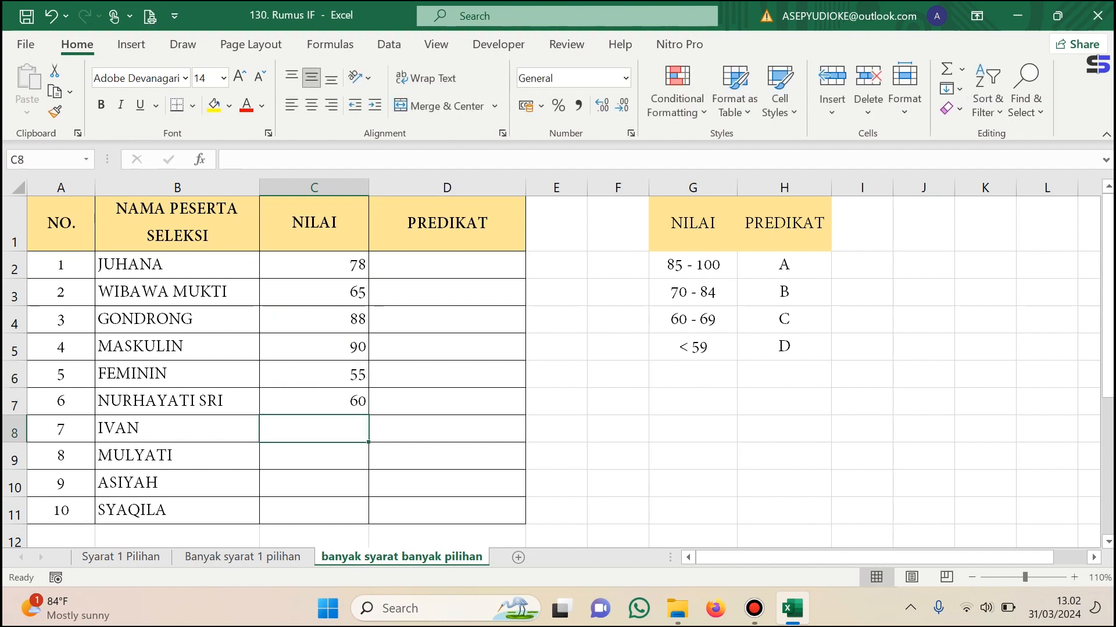
Enter the NILAI scores 48, 92, 94 and 94 for the last four participants in C8:C11.
{"action": "type", "text": "48"}
{"action": "key", "text": "Return"}
{"action": "type", "text": "92"}
{"action": "key", "text": "Return"}
{"action": "type", "text": "94"}
{"action": "key", "text": "Return"}
{"action": "type", "text": "94"}
{"action": "key", "text": "Return"}
Center the NILAI scores in C2:C11 horizontally.
{"action": "scroll", "coordinate": [313, 349], "scroll_direction": "up", "scroll_amount": 1}
{"action": "left_click_drag", "start_coordinate": [314, 264], "coordinate": [314, 510]}
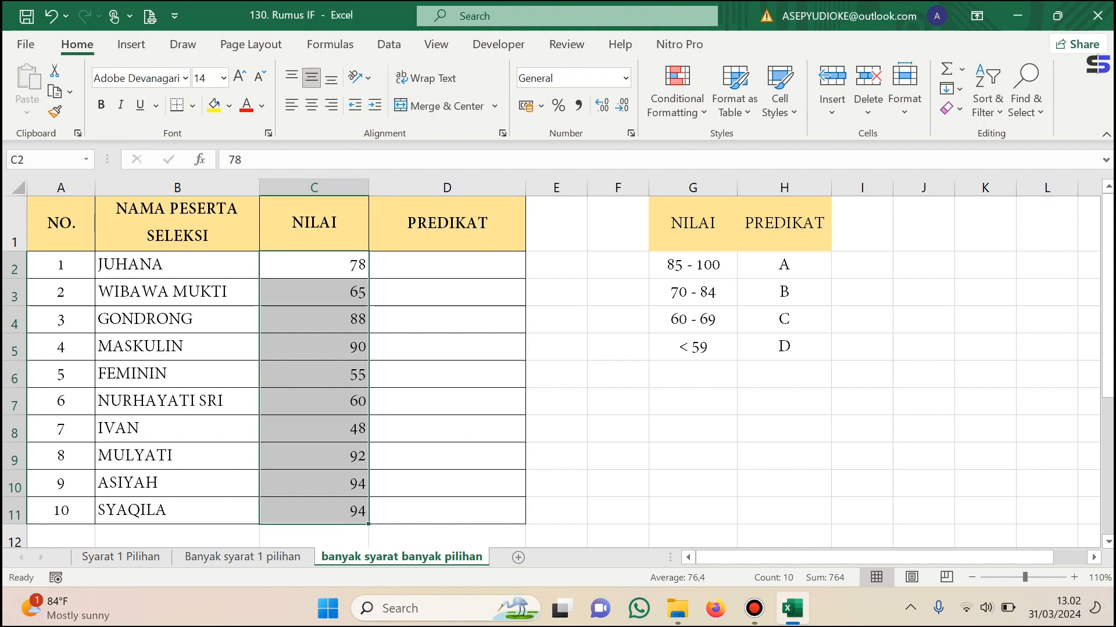
{"action": "left_click", "coordinate": [311, 106]}
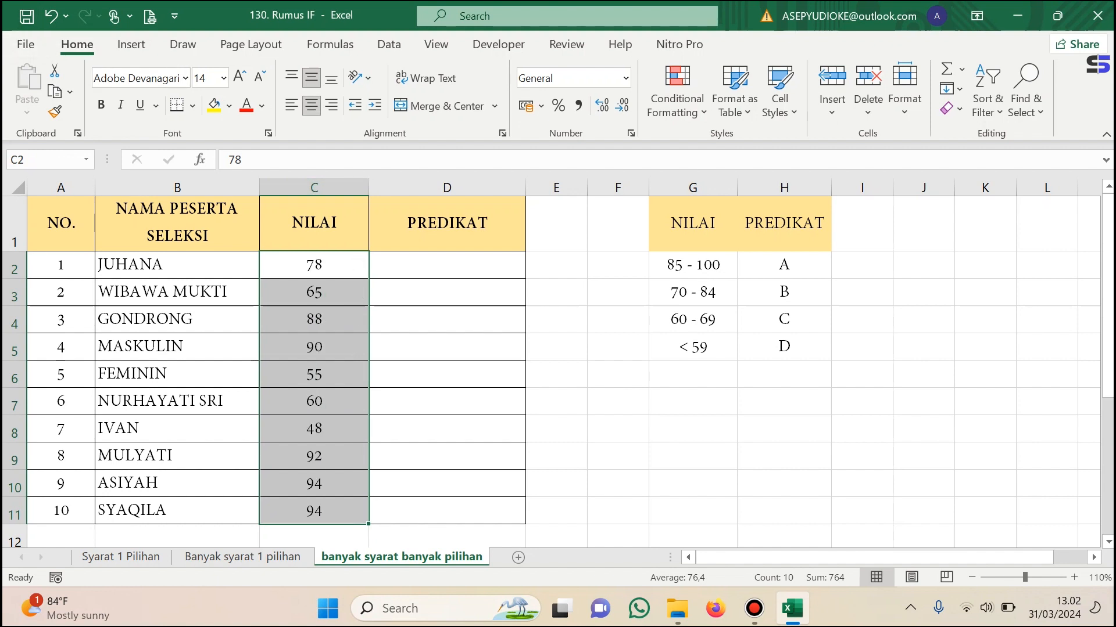
Begin the PREDIKAT formula in D2 with an IF that tests C2>=85 and returns "A" when true.
{"action": "left_click", "coordinate": [447, 265]}
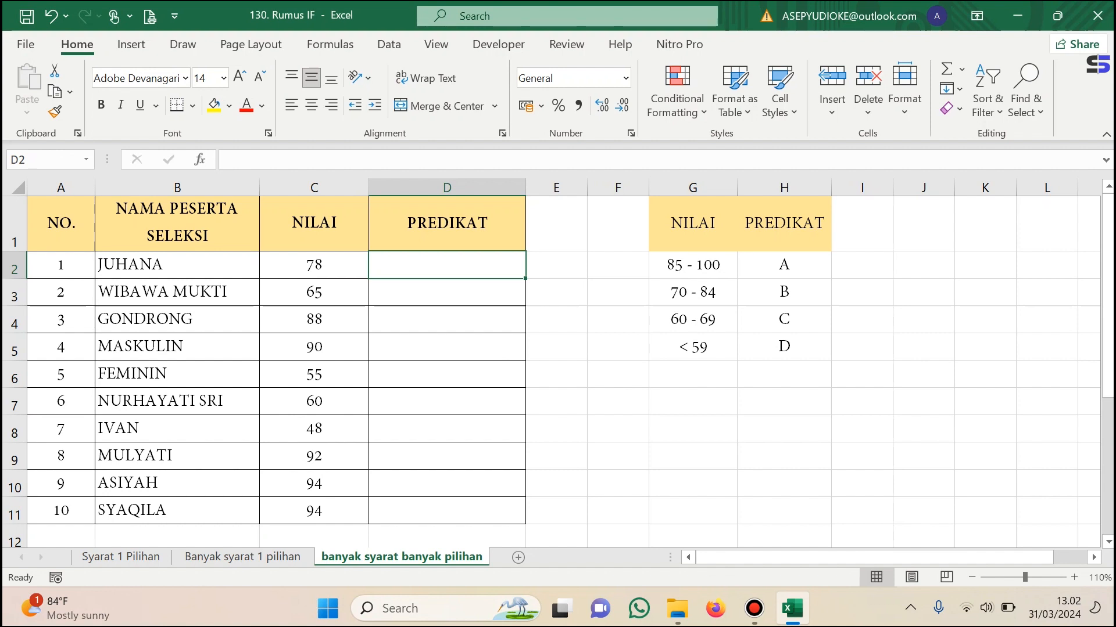
{"action": "type", "text": "="}
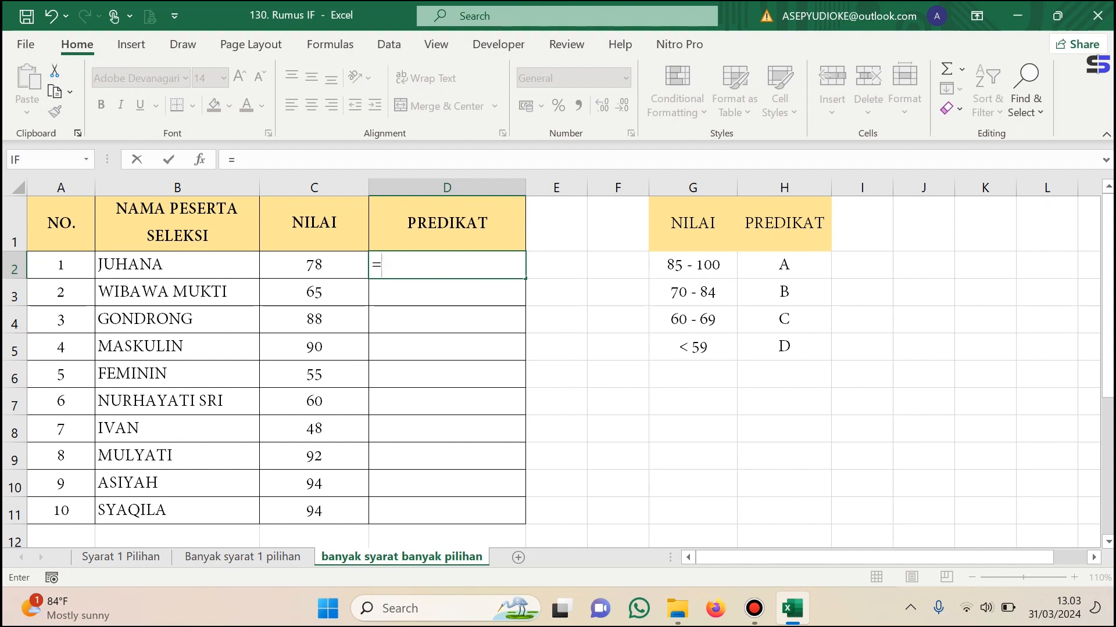
{"action": "type", "text": "IF"}
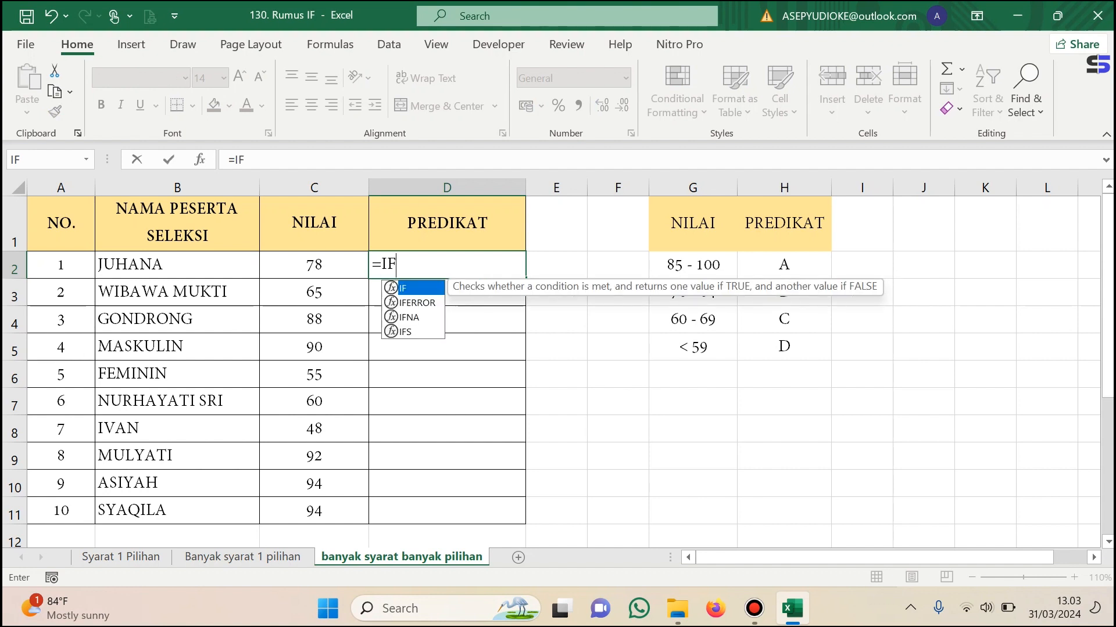
{"action": "type", "text": "("}
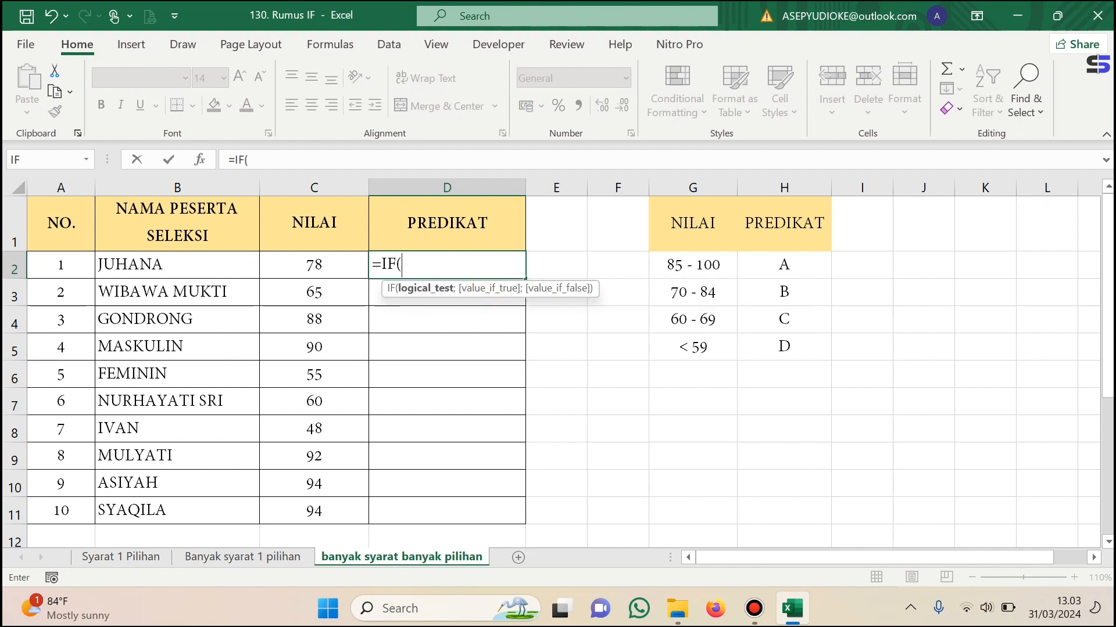
{"action": "left_click", "coordinate": [314, 265]}
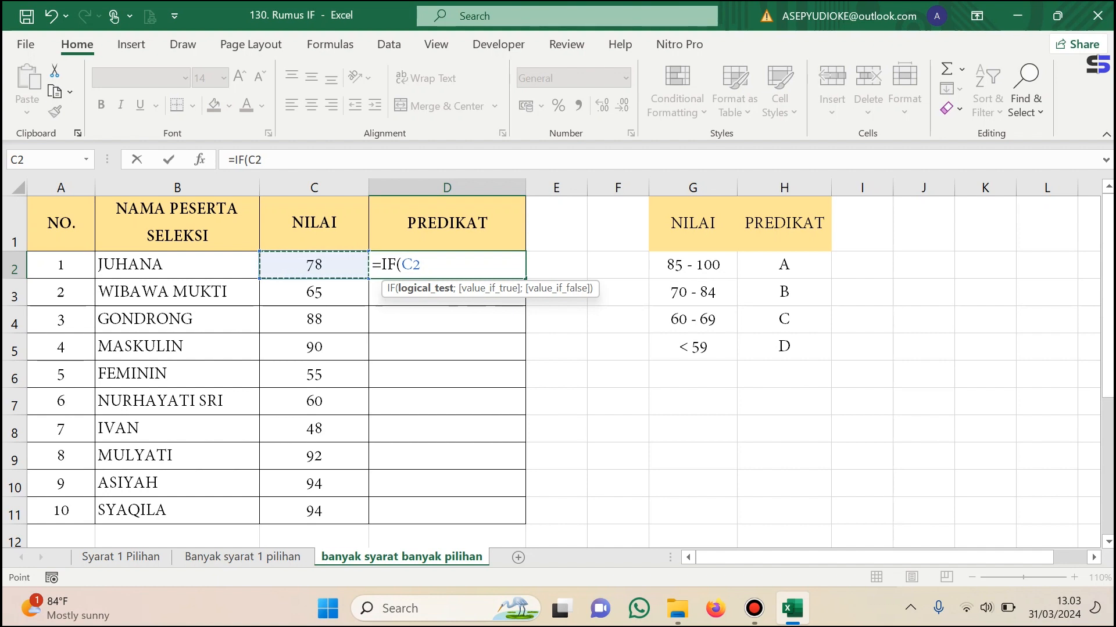
{"action": "type", "text": ">"}
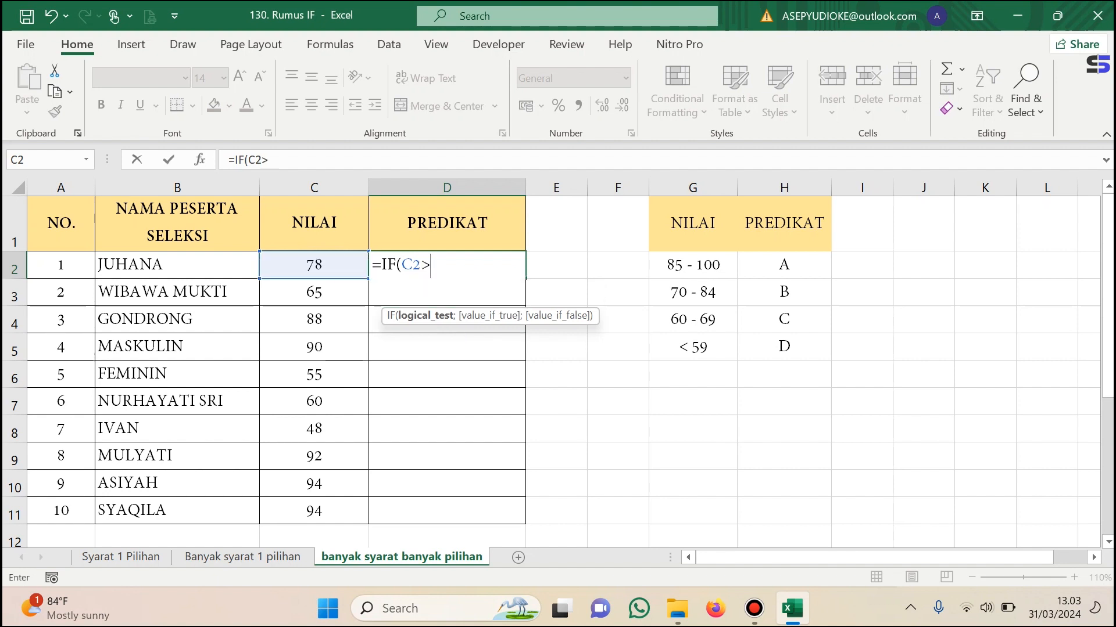
{"action": "type", "text": "=85"}
{"action": "type", "text": ";"}
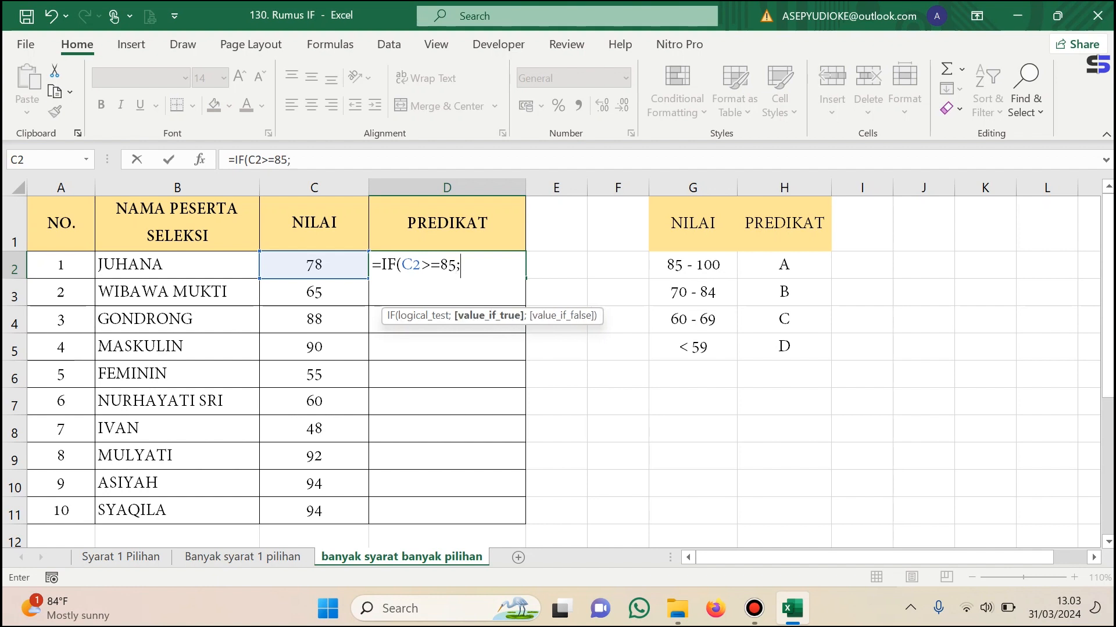
{"action": "type", "text": "\"A\";"}
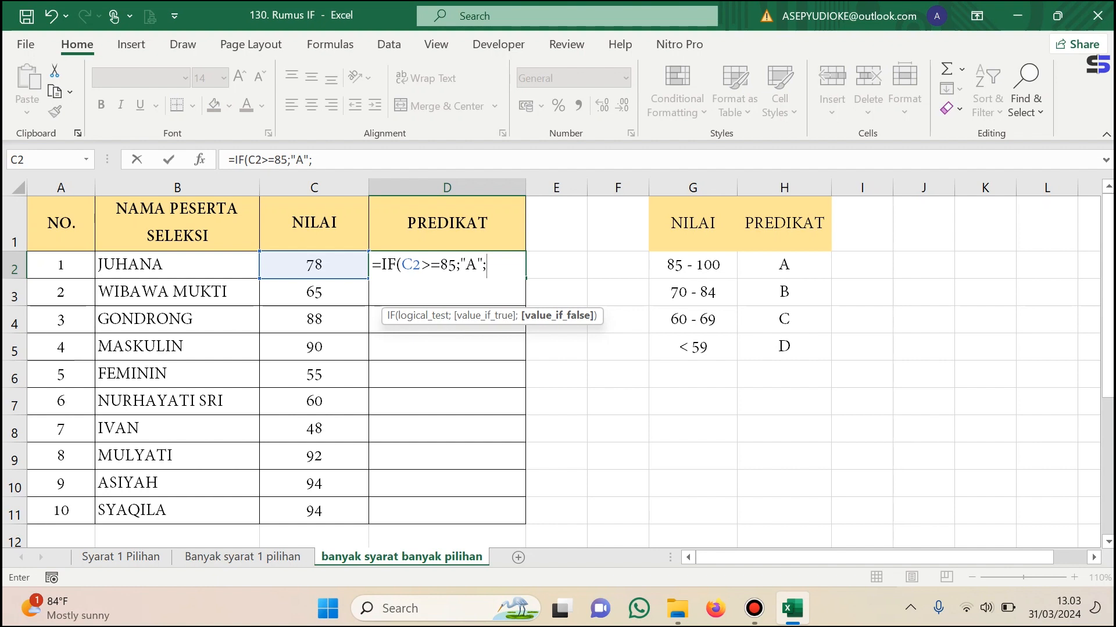
{"action": "type", "text": "IF"}
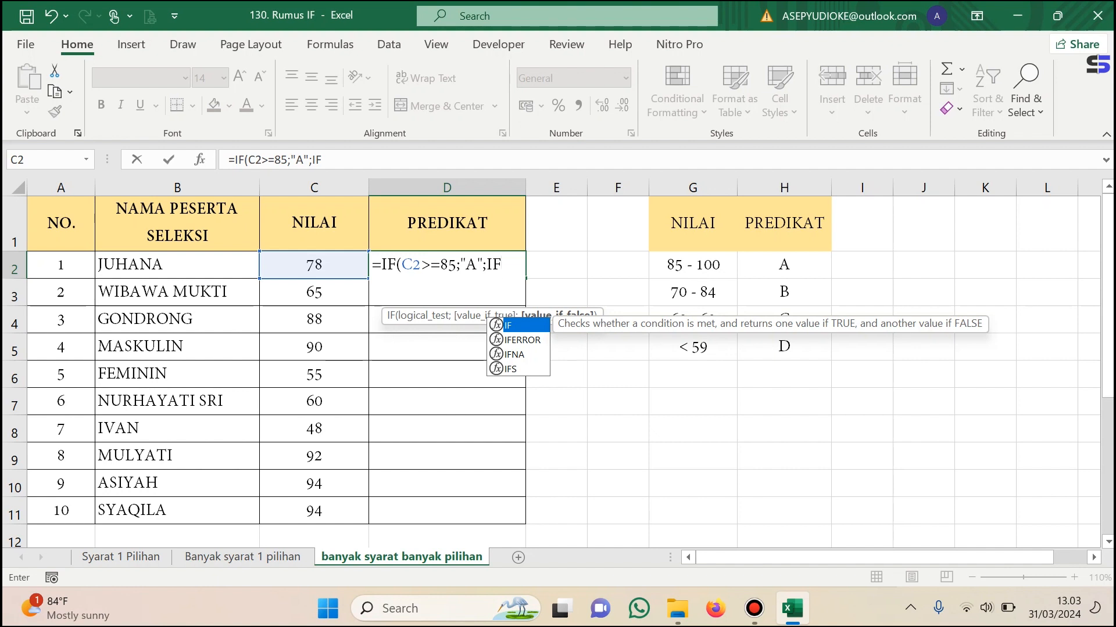
Add a nested IF to the D2 formula that tests C2>=70 and returns "B" when true.
{"action": "type", "text": "(C2"}
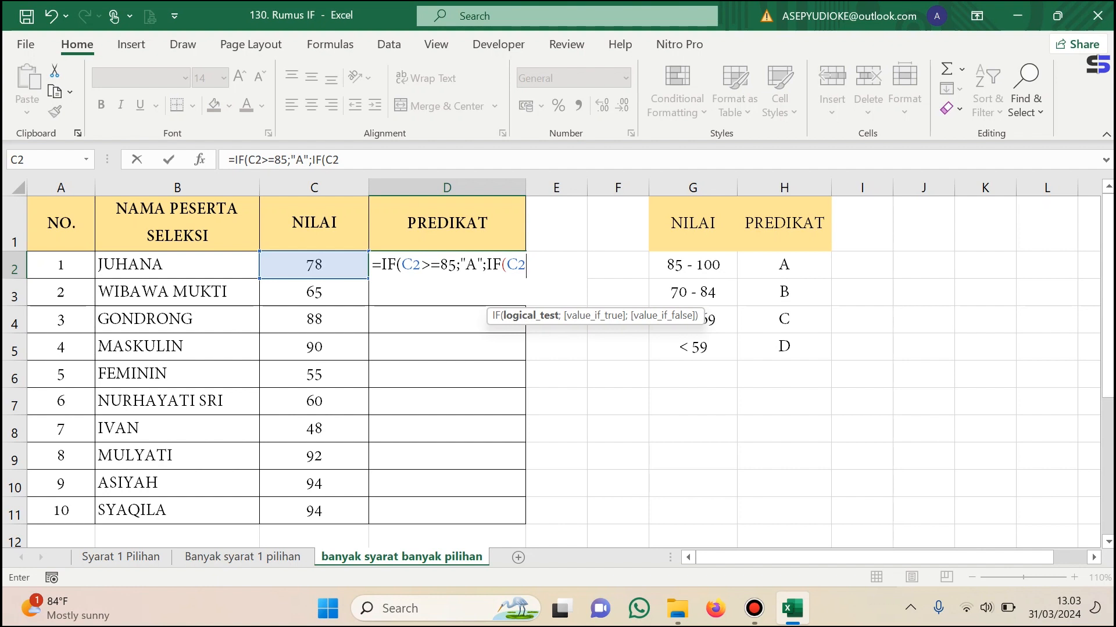
{"action": "type", "text": ">"}
{"action": "key", "text": "BackSpace"}
{"action": "type", "text": "=70;"}
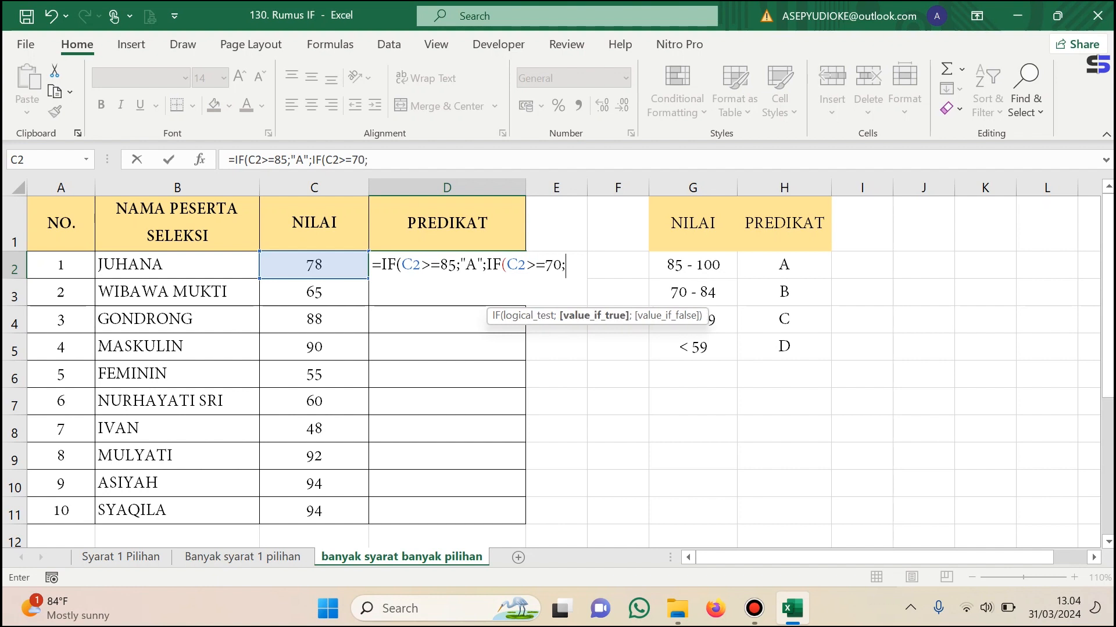
{"action": "type", "text": "\"B\";IF"}
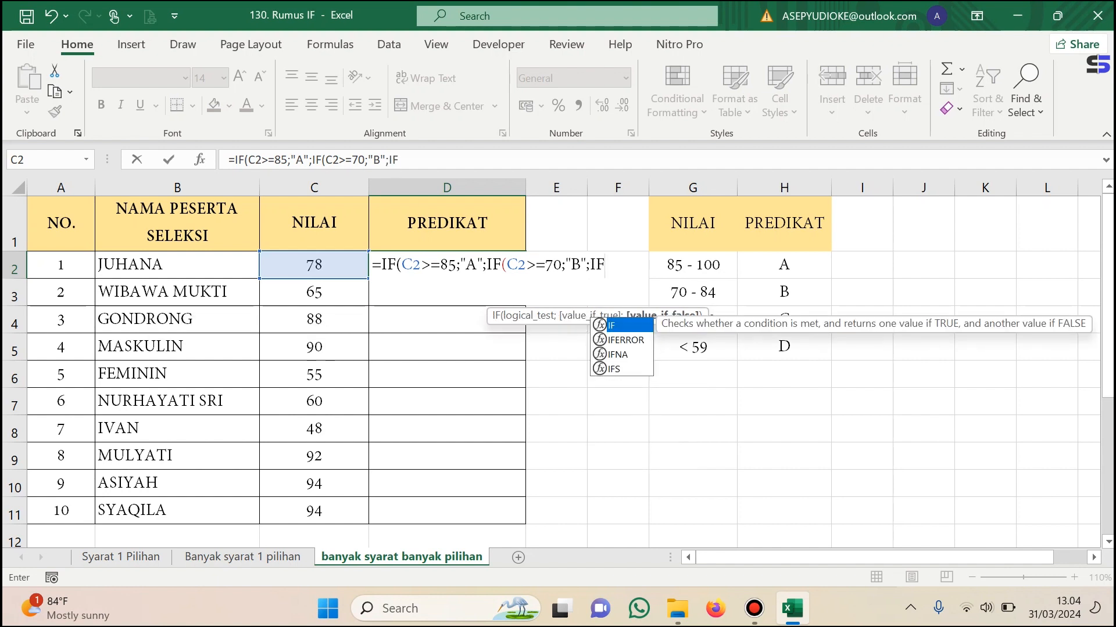
{"action": "type", "text": "(C2"}
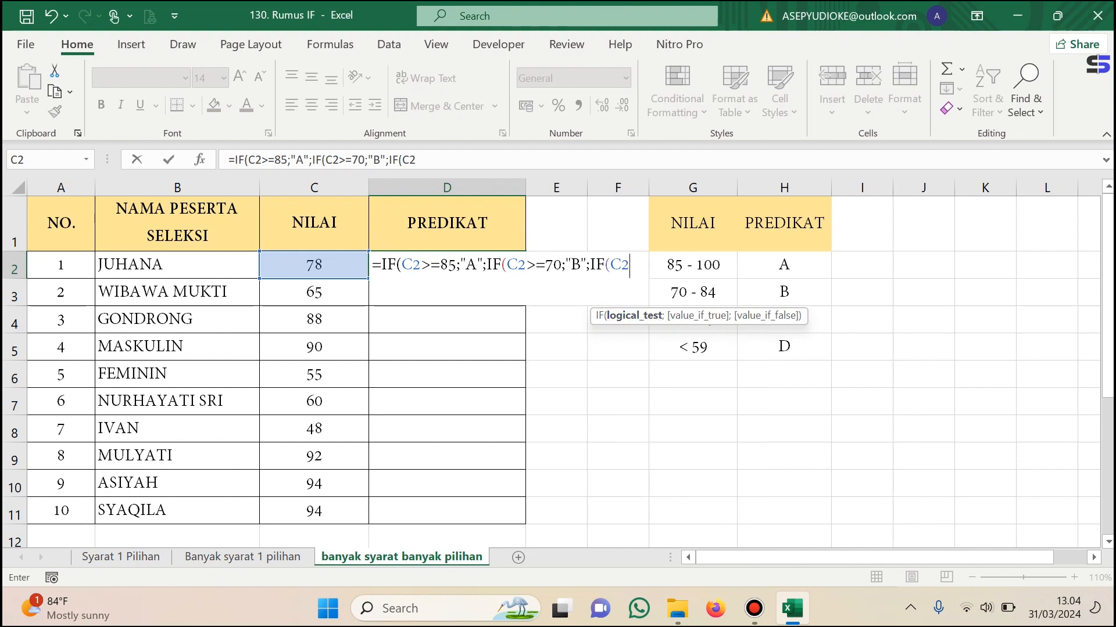
Nest a third IF in the D2 formula that tests C2>=60 and returns "C" when true.
{"action": "left_click_drag", "start_coordinate": [699, 317], "coordinate": [807, 390]}
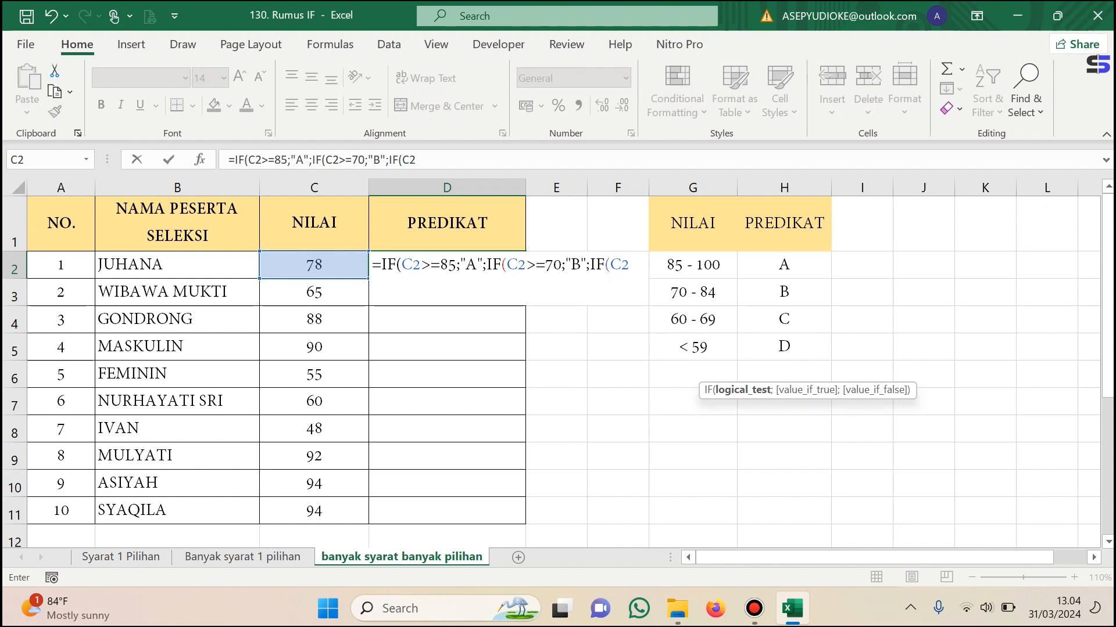
{"action": "key", "text": "F2"}
{"action": "type", "text": ">="}
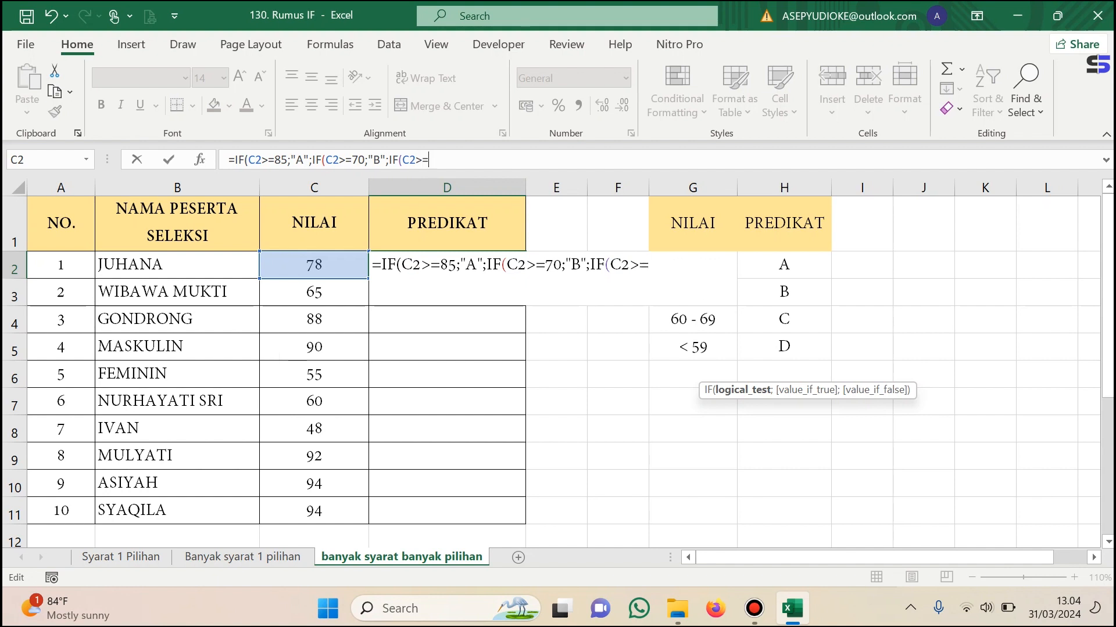
{"action": "type", "text": "60"}
{"action": "type", "text": ";"}
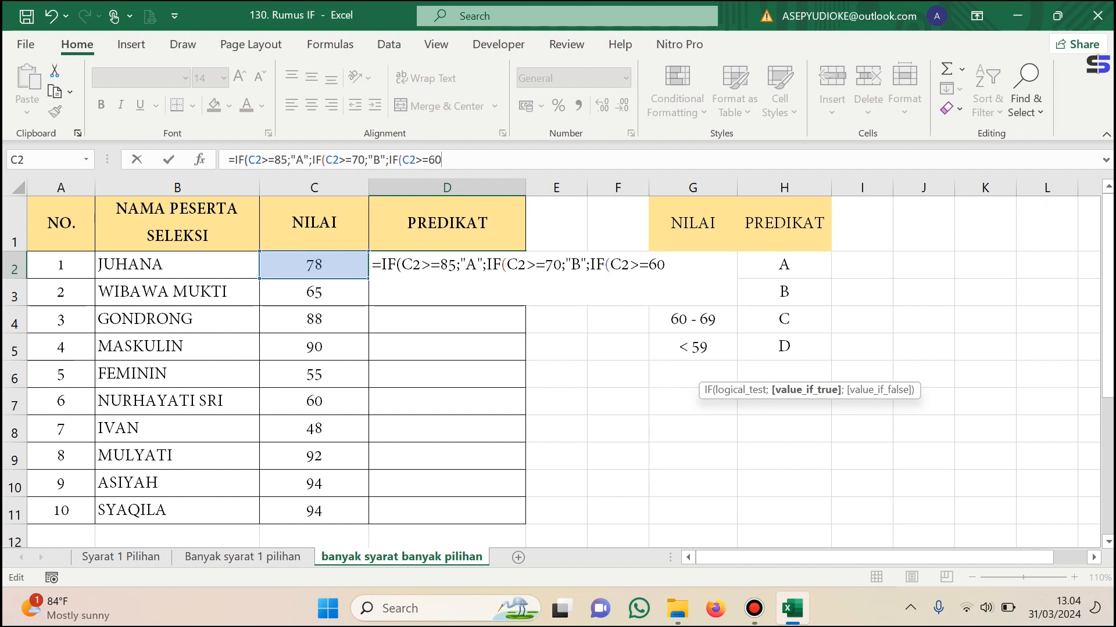
{"action": "type", "text": "\"C\";"}
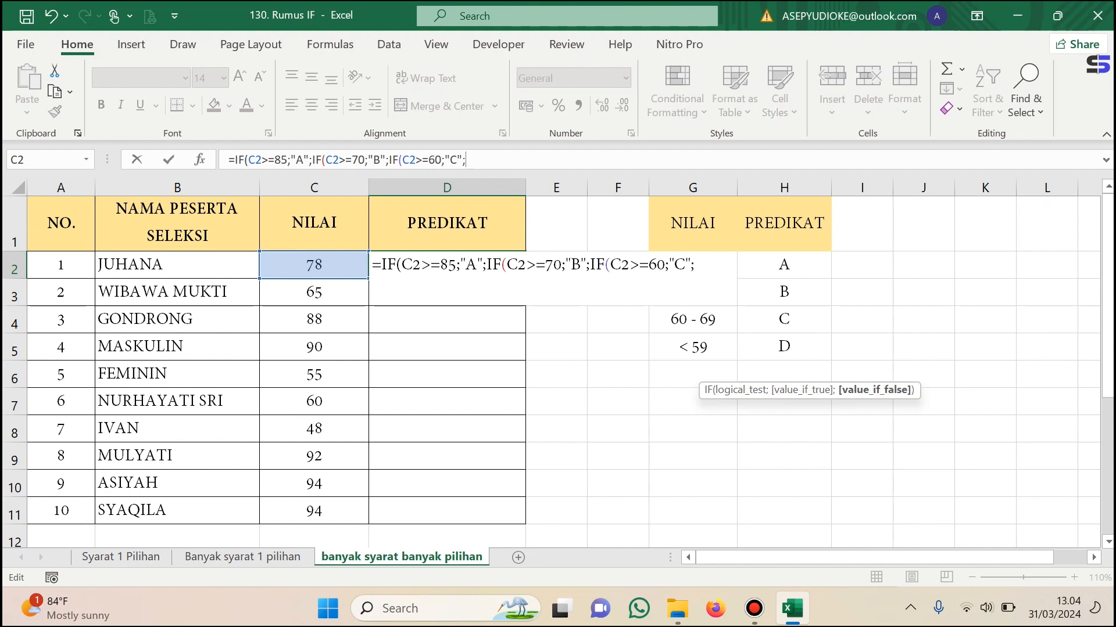
{"action": "type", "text": "IF"}
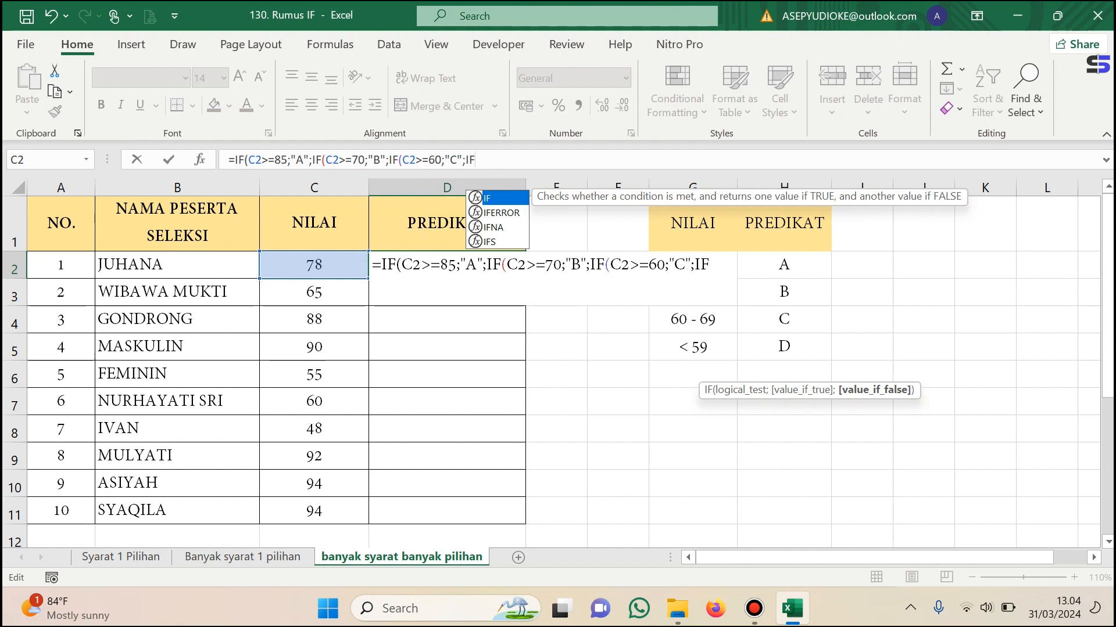
{"action": "type", "text": "("}
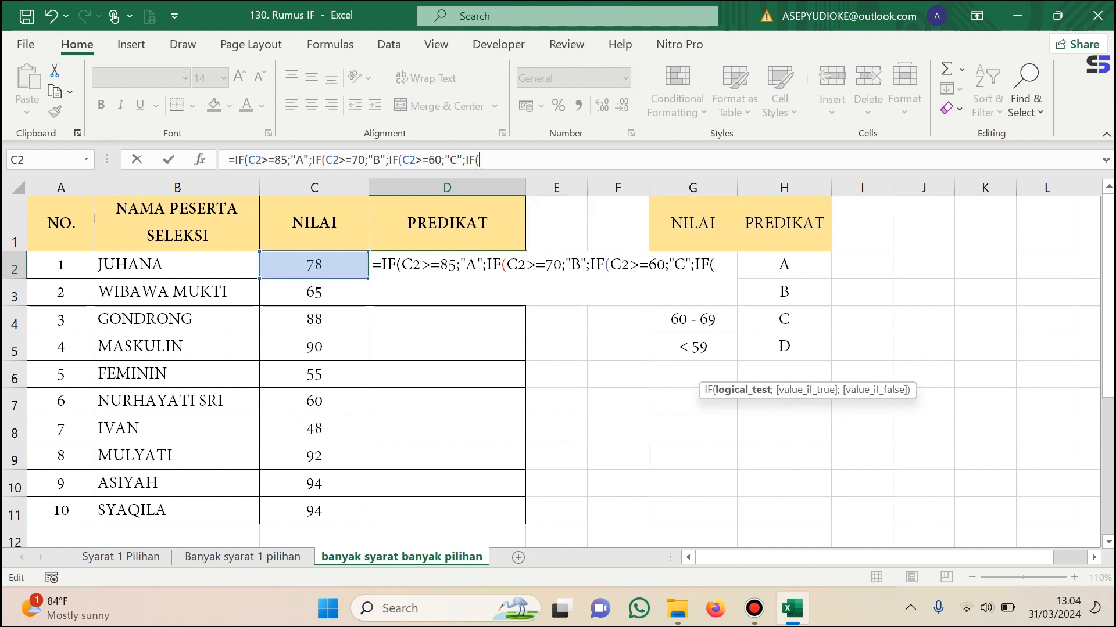
{"action": "type", "text": "C2"}
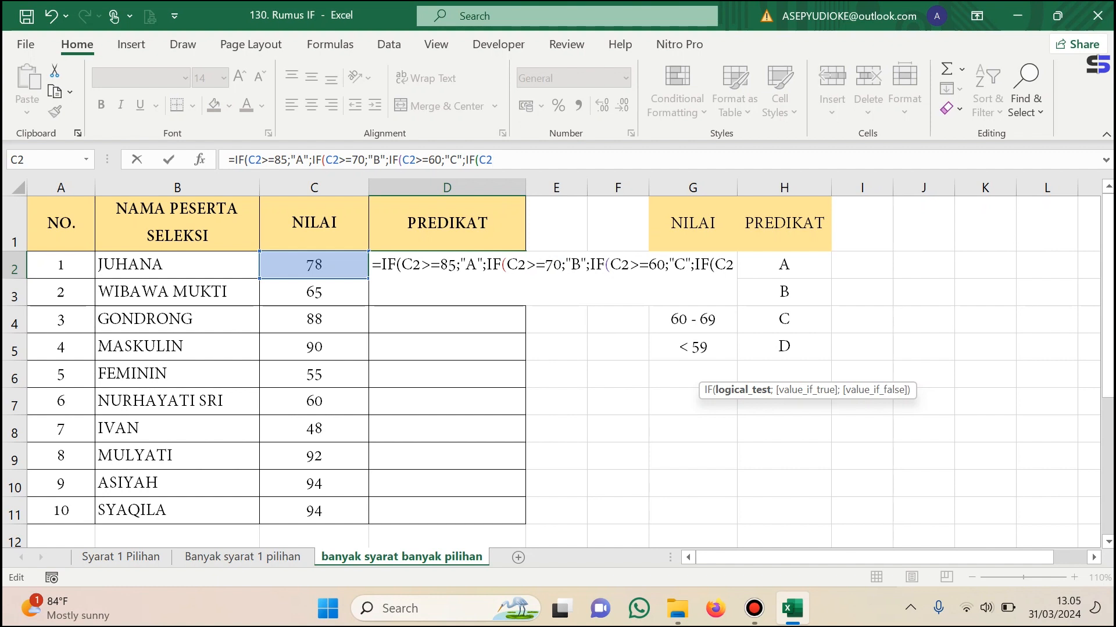
{"action": "type", "text": "<="}
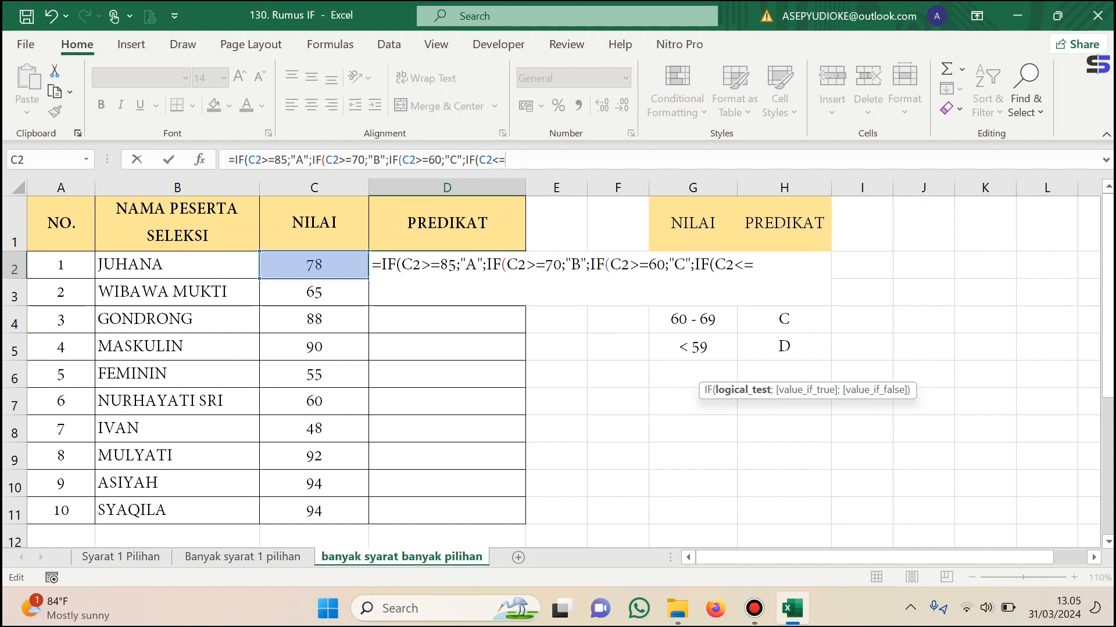
{"action": "type", "text": "59"}
Return "D" for the C2<=59 test, close all the nested IFs and commit the formula in D2.
{"action": "type", "text": ";"}
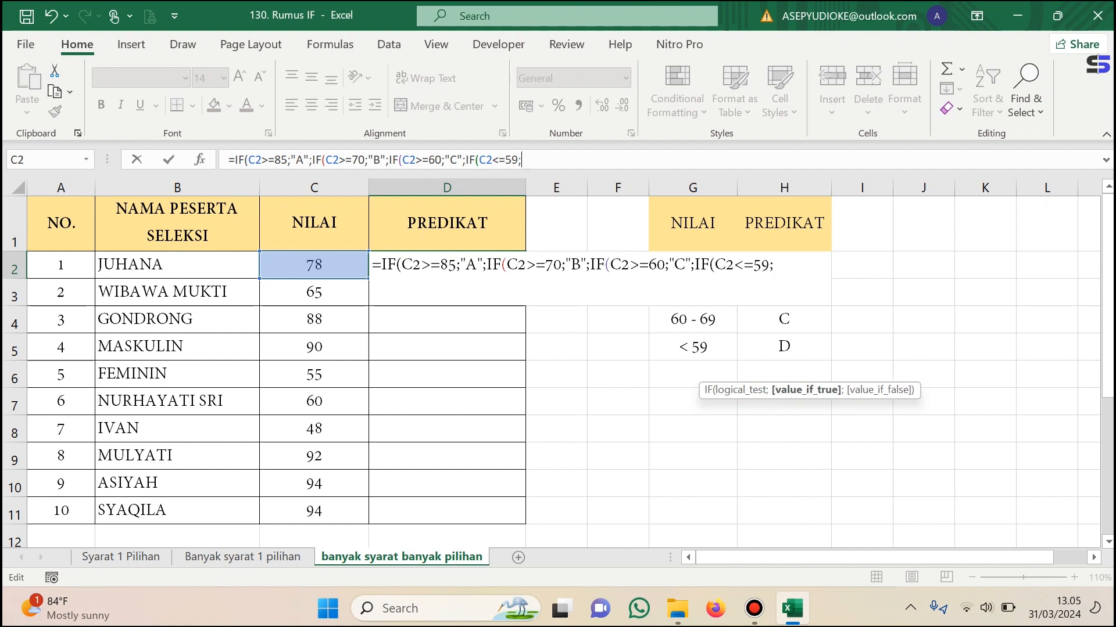
{"action": "type", "text": "'"}
{"action": "key", "text": "BackSpace"}
{"action": "type", "text": "\"D\"))"}
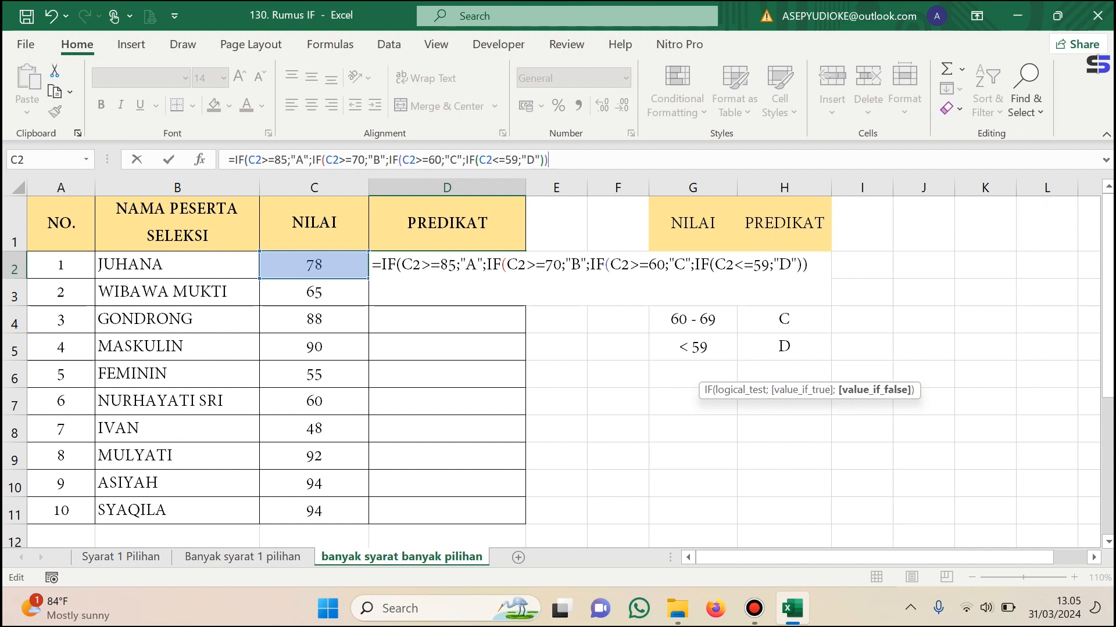
{"action": "key", "text": "Return"}
{"action": "key", "text": "Return"}
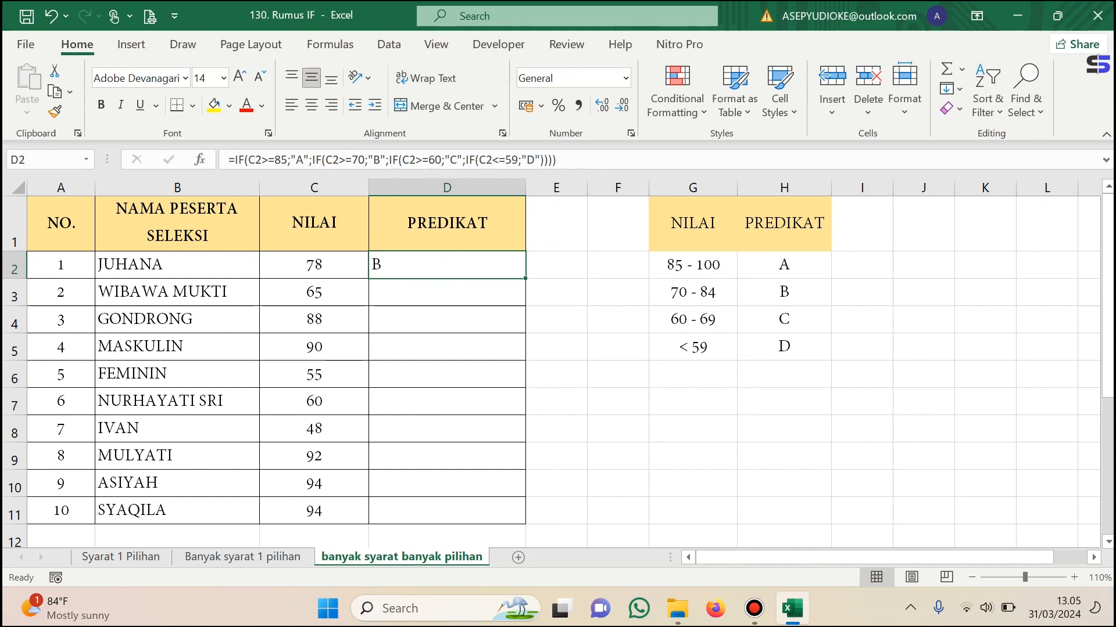
Fill the PREDIKAT formula from D2 down to D11 and center the grades horizontally.
{"action": "left_click_drag", "start_coordinate": [525, 278], "coordinate": [524, 523]}
{"action": "left_click_drag", "start_coordinate": [448, 265], "coordinate": [447, 510]}
{"action": "left_click", "coordinate": [311, 105]}
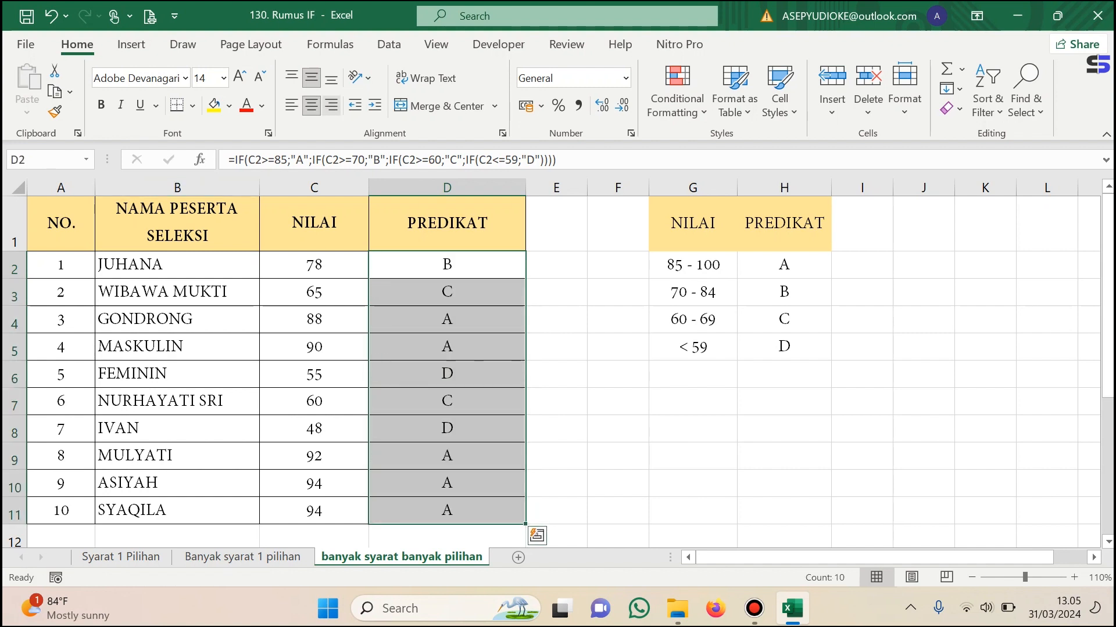
{"action": "left_click", "coordinate": [313, 292]}
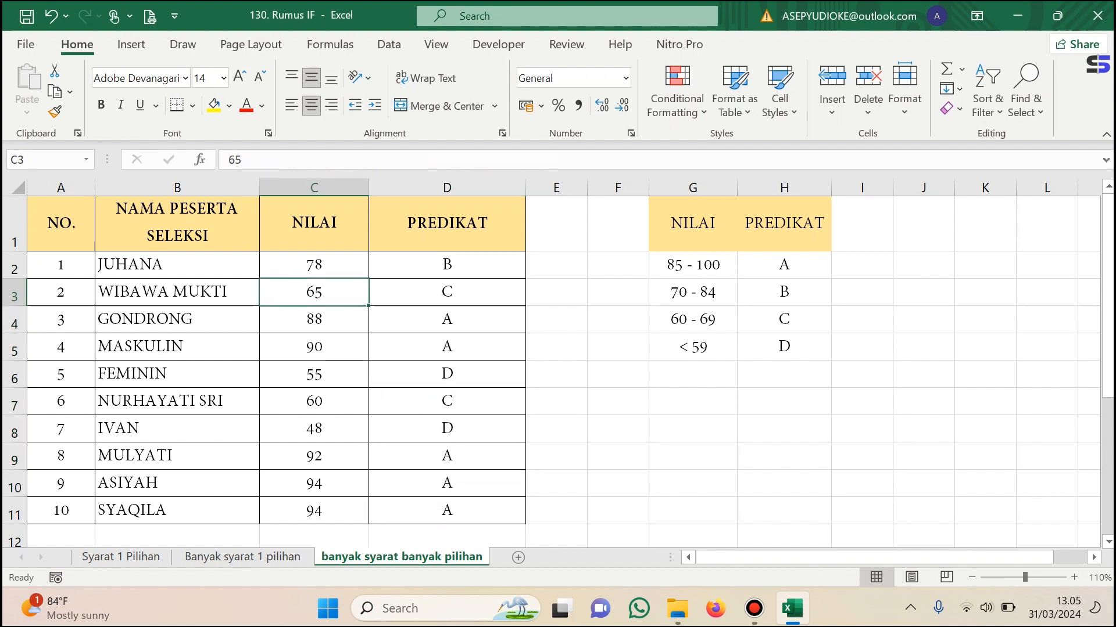
{"action": "left_click", "coordinate": [447, 292]}
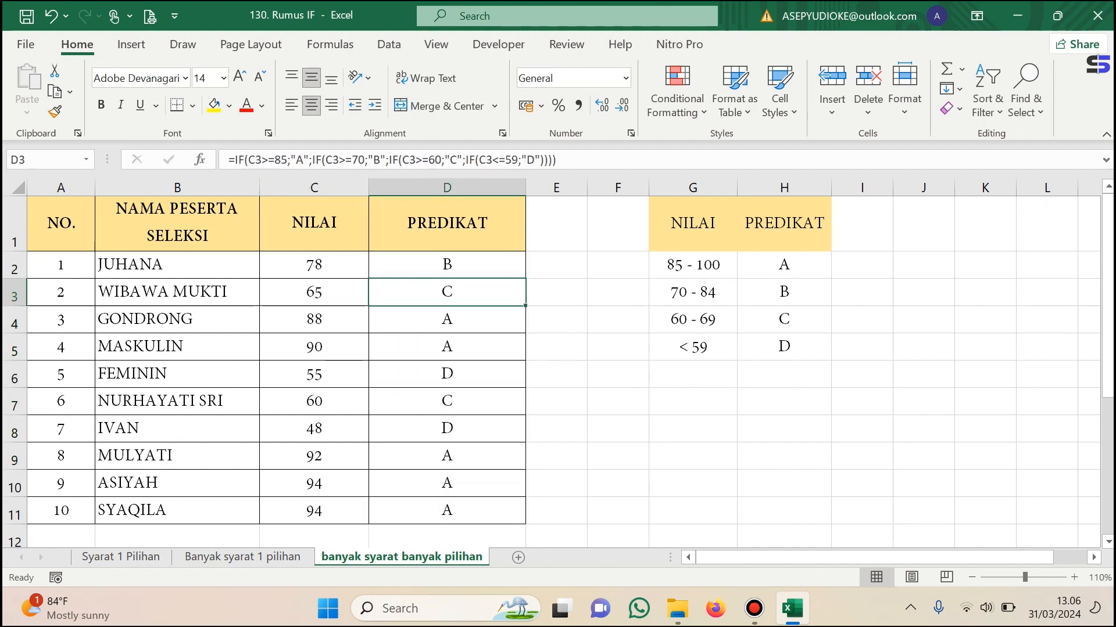